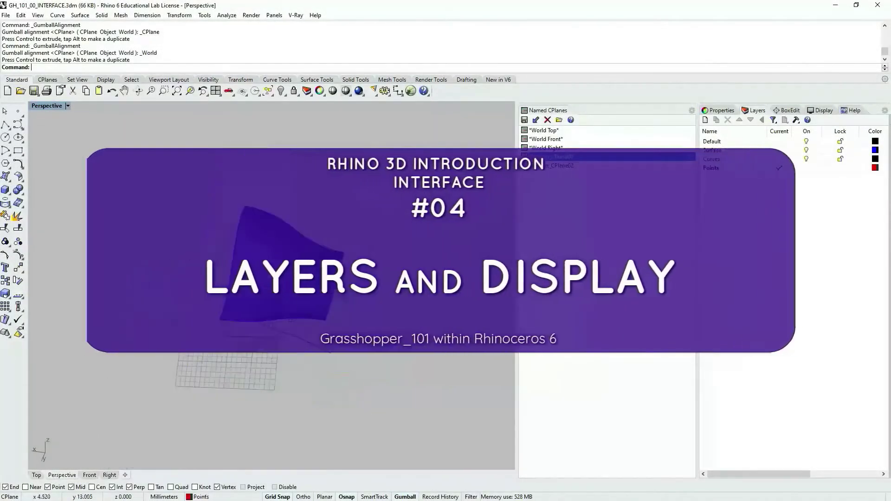
Make the Default layer current and bring up the selection toolset.
right_drag(291, 255, 333, 257)
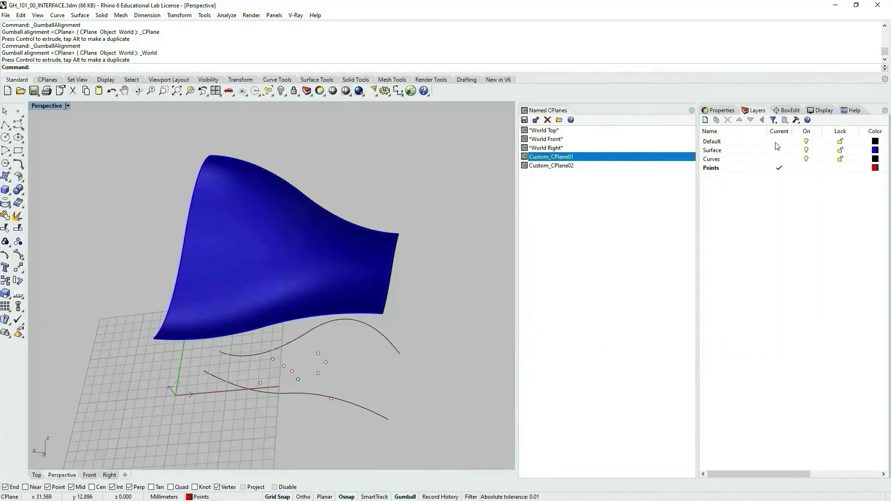
click(775, 142)
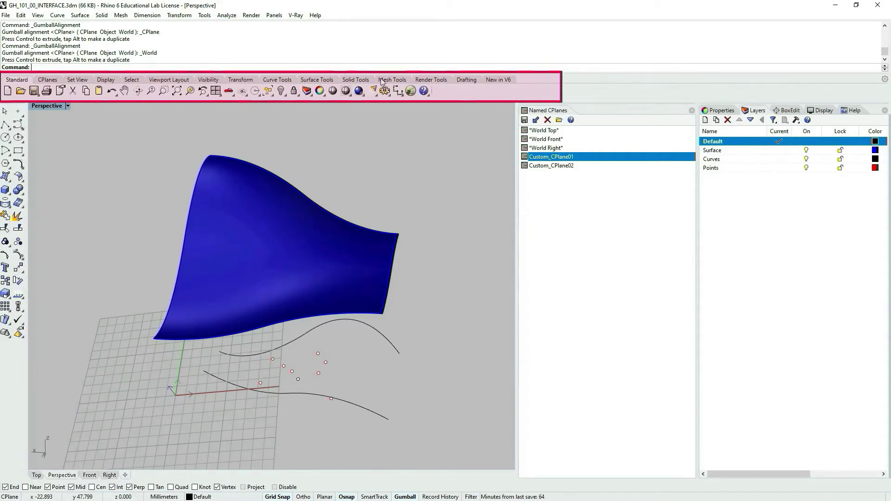
click(134, 80)
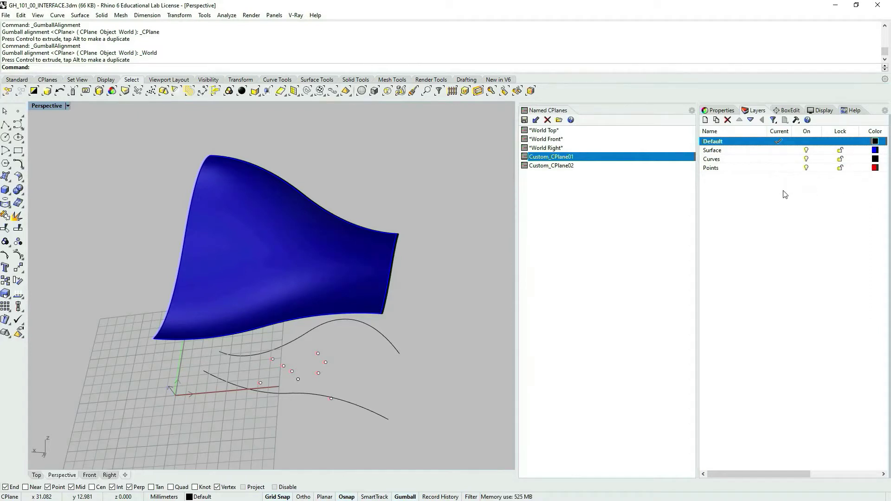
Hide the Surface, Curves and Points layers one after another, and turn all three back on.
click(807, 150)
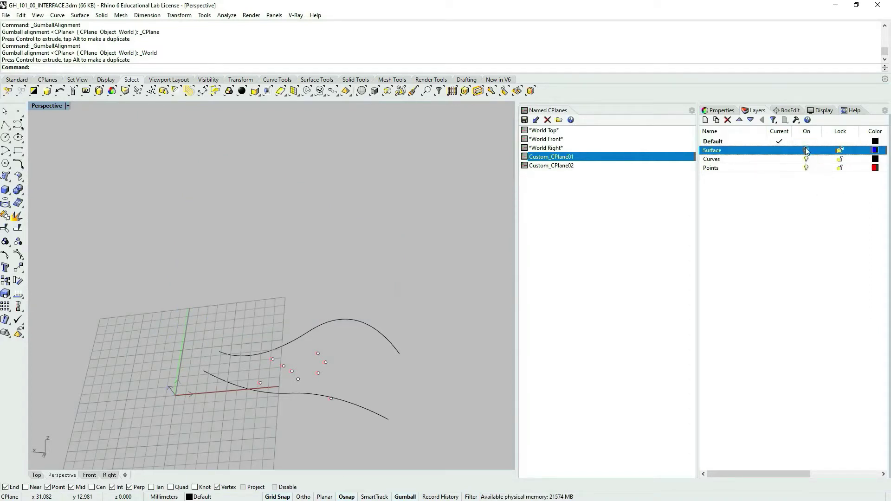
click(806, 159)
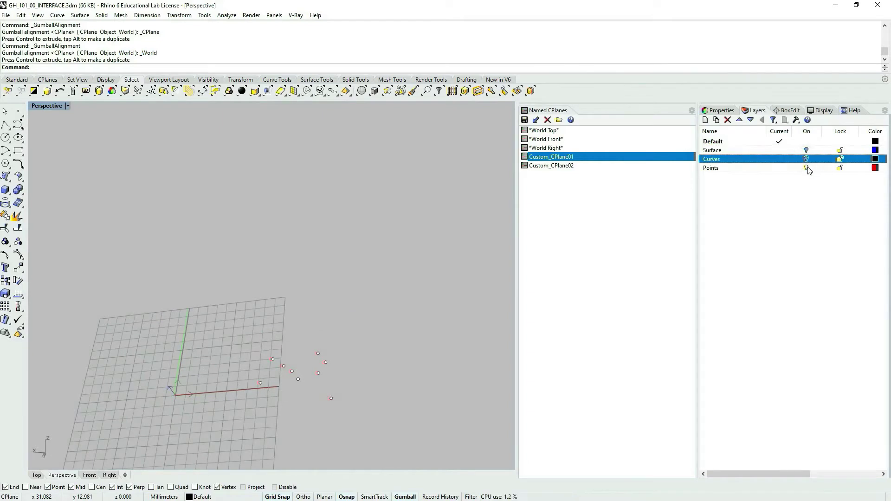
click(806, 168)
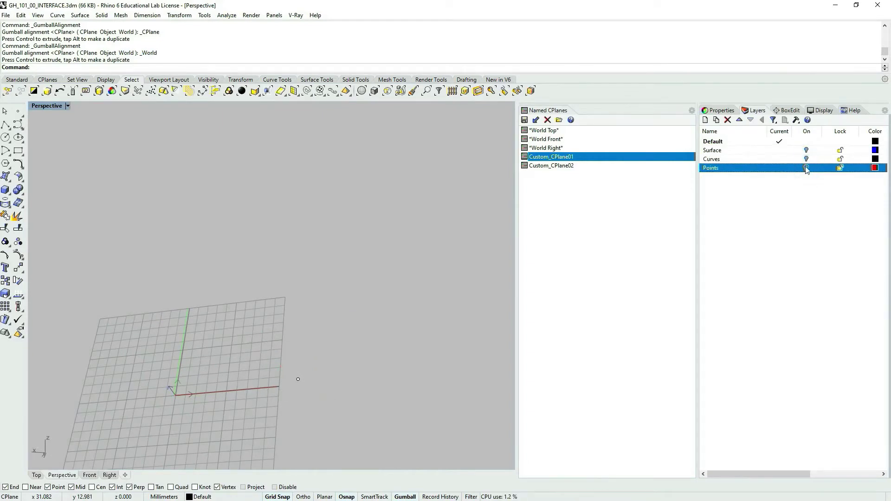
click(806, 158)
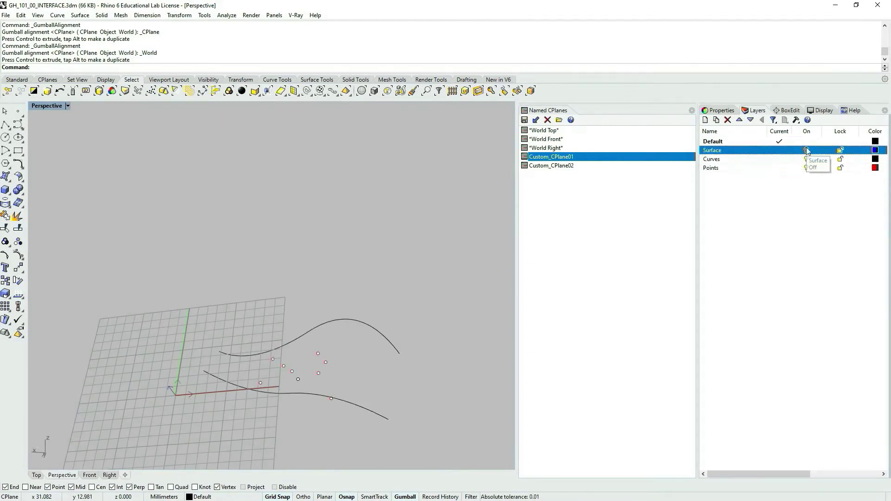
click(806, 150)
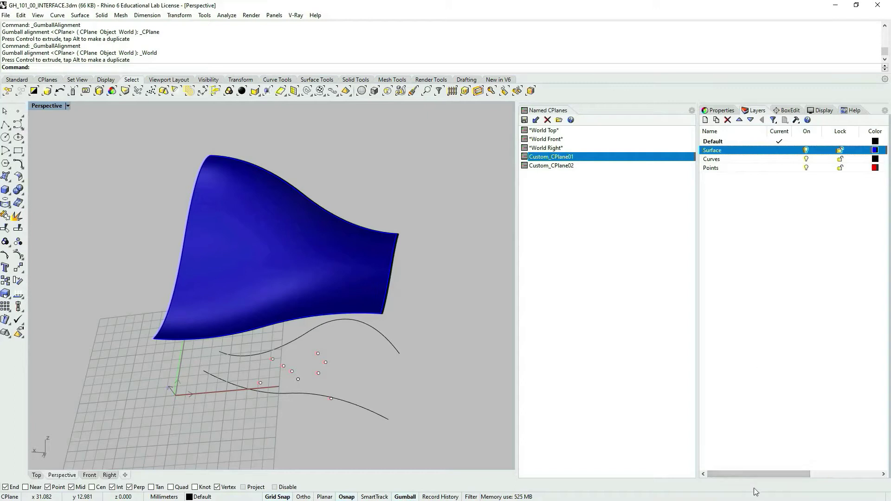
Reveal the layer list's material, linetype and print columns, and widen the column before Print Width.
drag(725, 476, 856, 469)
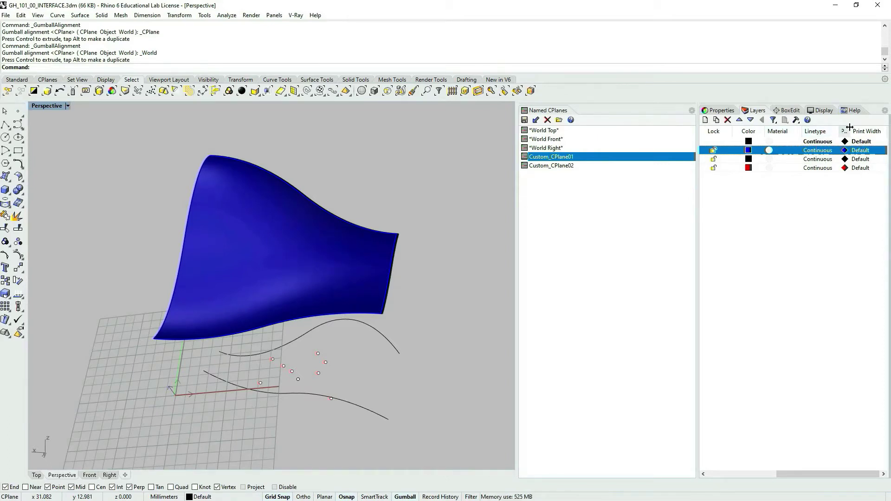
drag(850, 131, 860, 131)
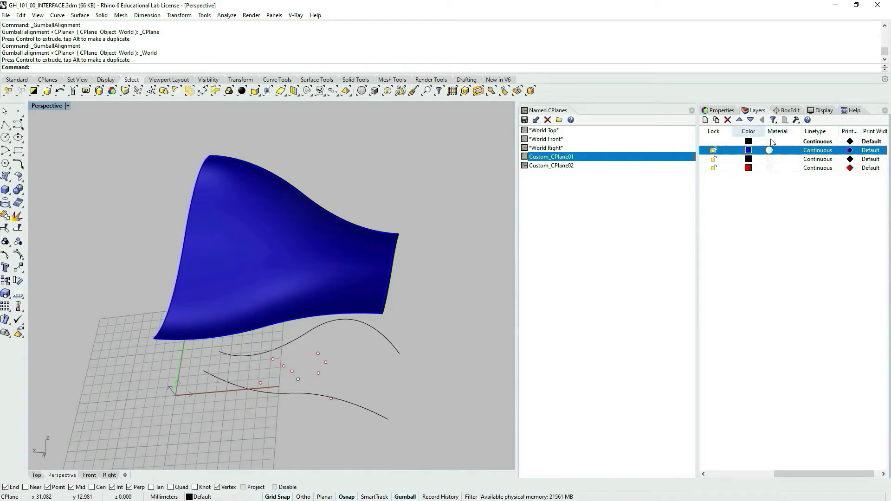
drag(815, 475, 714, 471)
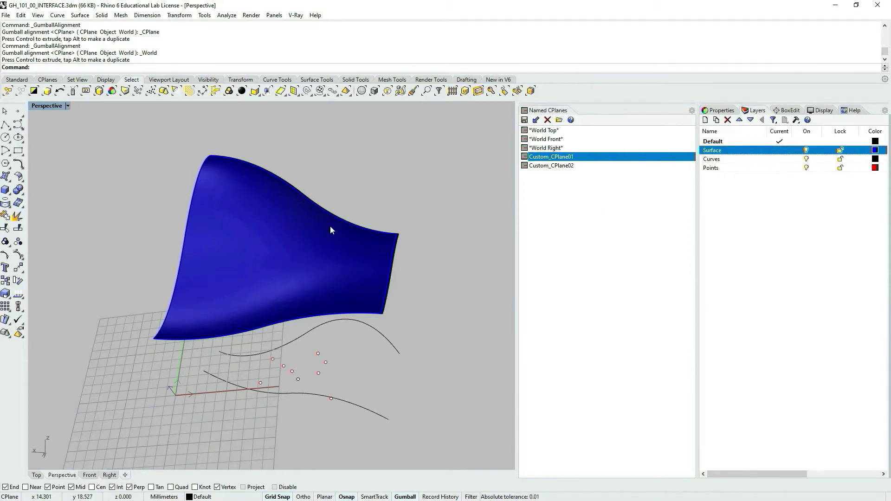
Select all objects on the Surface layer, move them to the Default layer and deselect them.
right_click(737, 148)
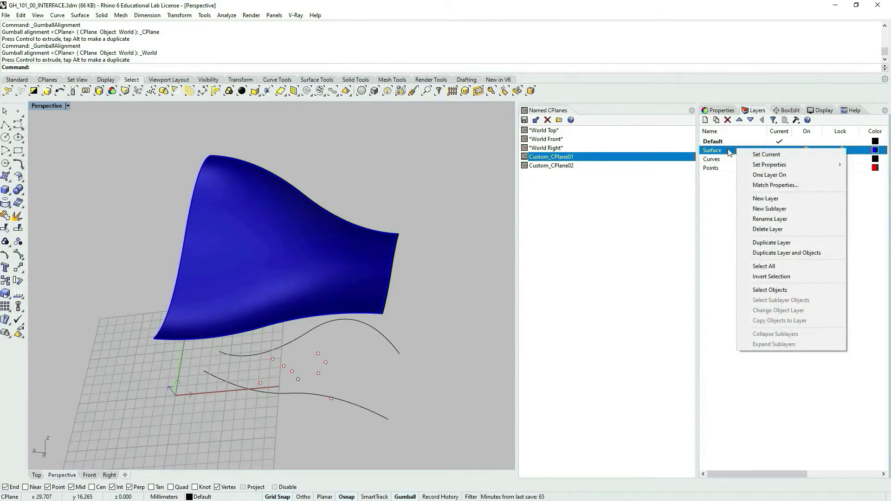
click(758, 291)
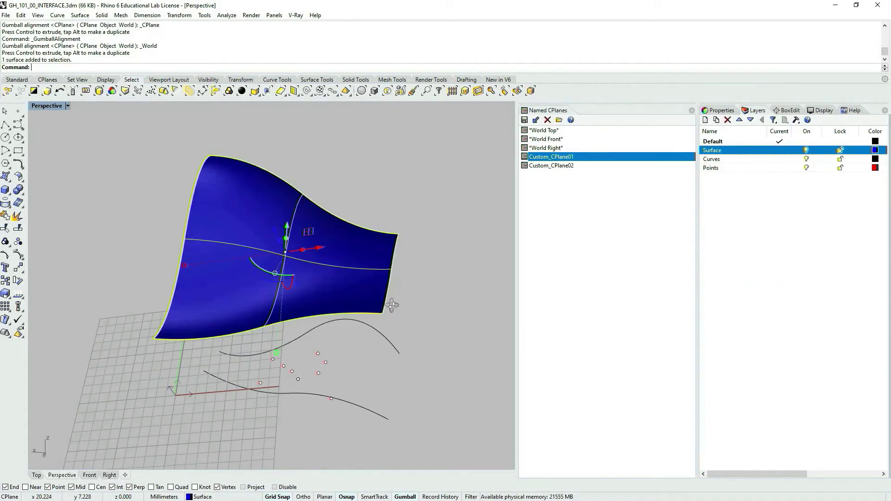
right_drag(492, 274, 557, 287)
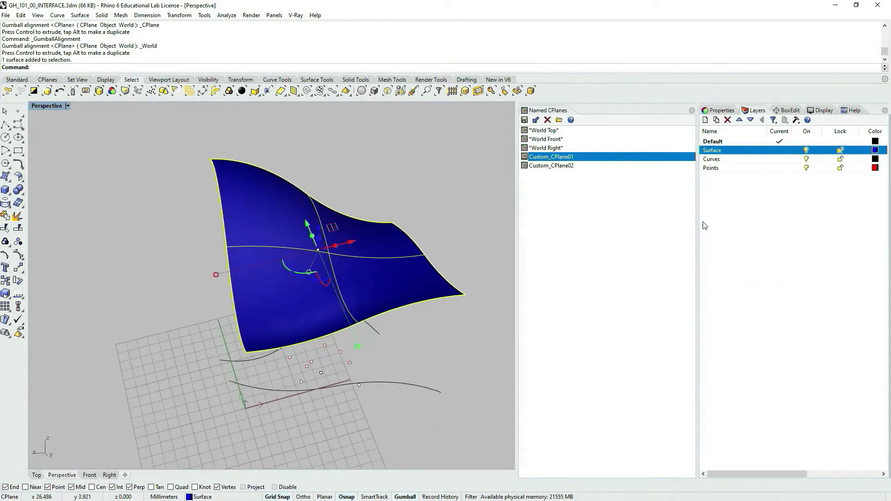
right_click(712, 142)
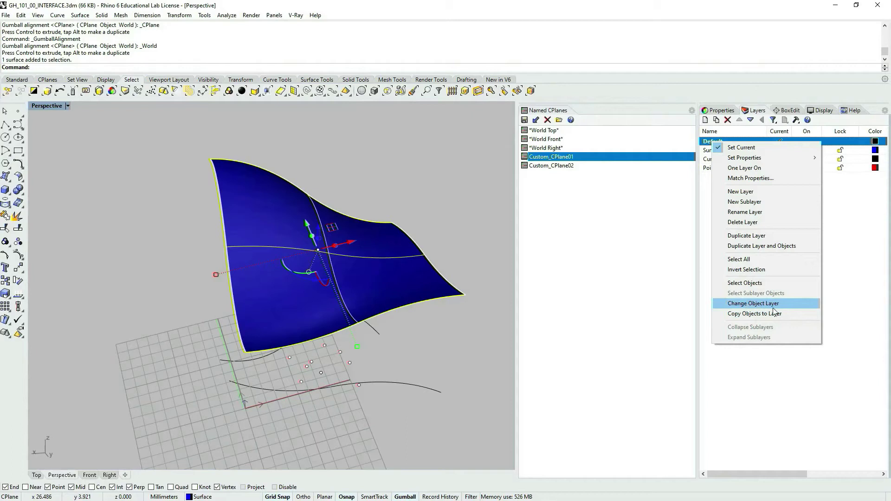
click(739, 304)
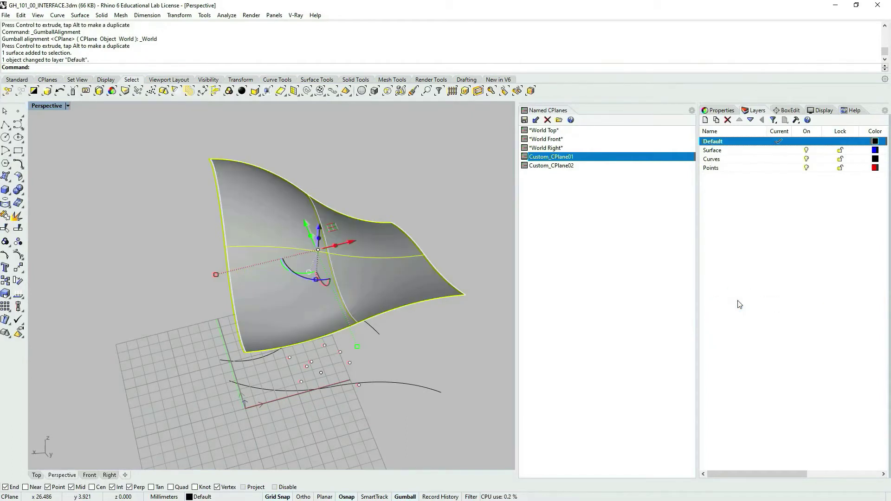
click(334, 176)
right_drag(423, 232, 353, 236)
right_drag(226, 138, 338, 205)
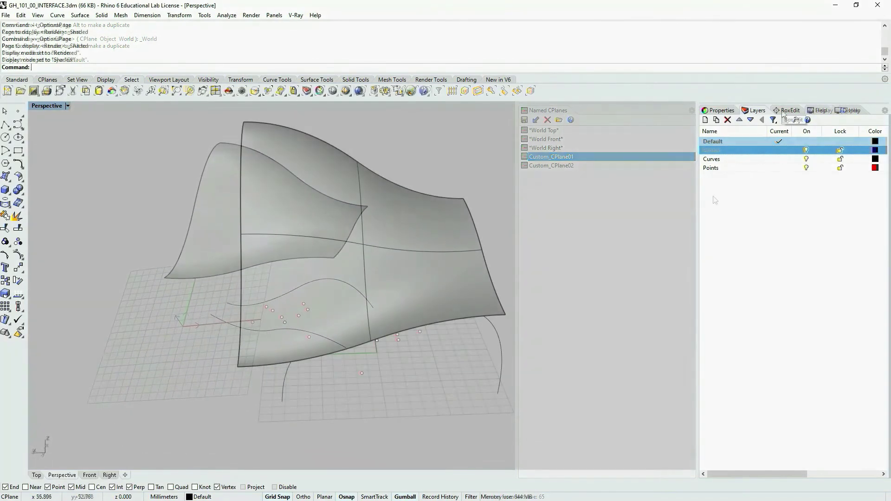
Look through the Properties, Layers, BoxEdit, Help and Display panels one after another.
click(725, 110)
click(755, 111)
click(722, 110)
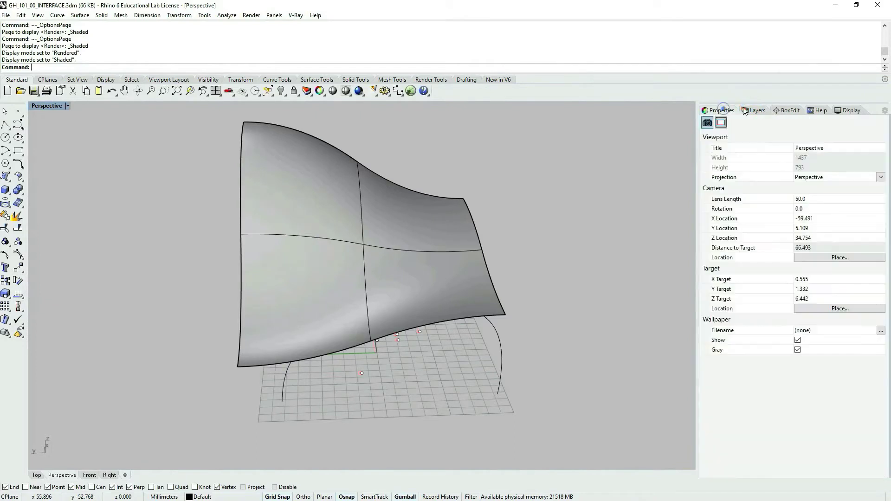
click(753, 111)
click(791, 110)
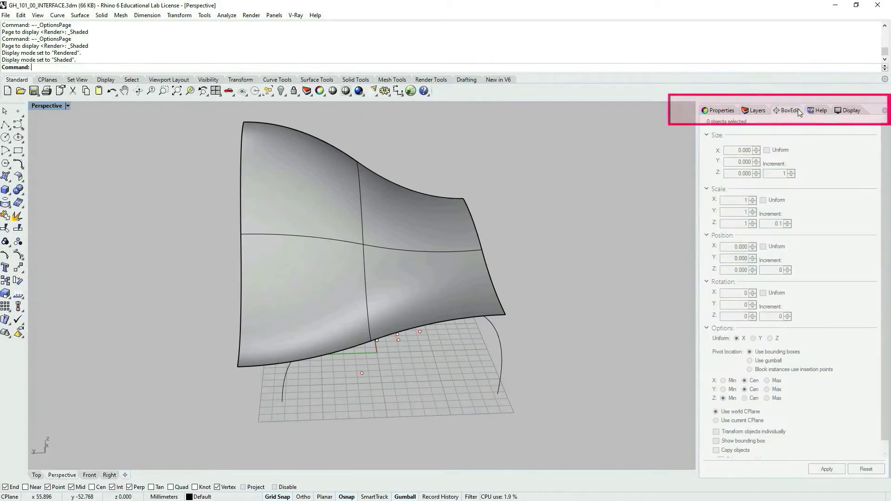
click(820, 111)
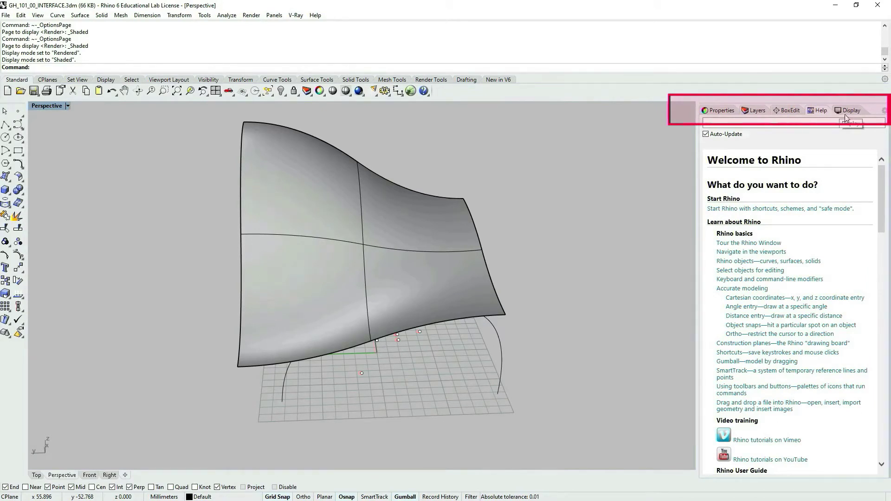
click(849, 111)
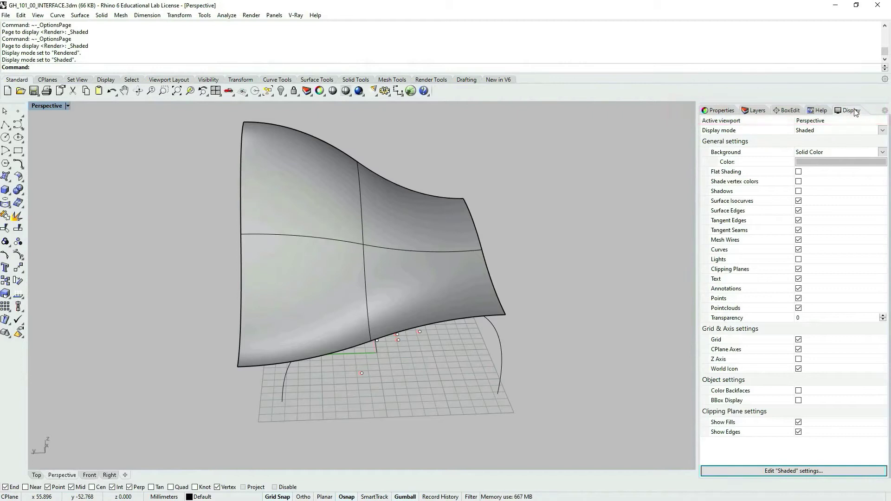
Remove the Display panel from the docked panel group and add it back.
click(885, 111)
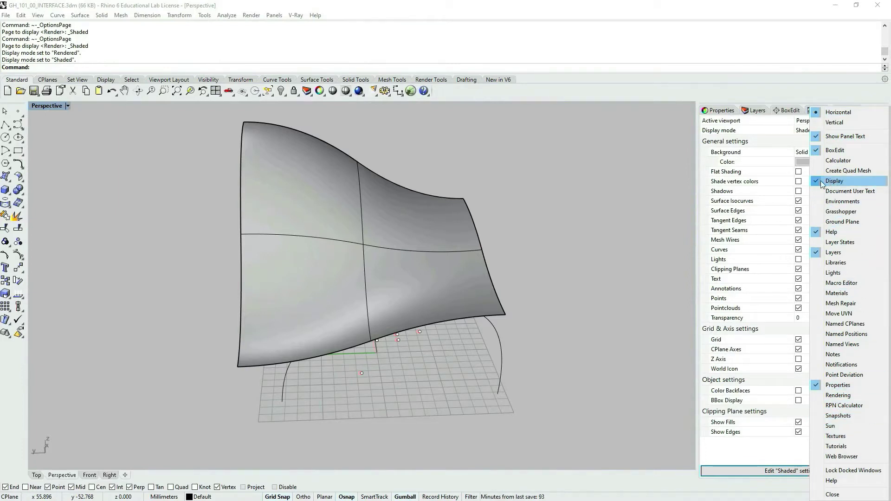
click(843, 182)
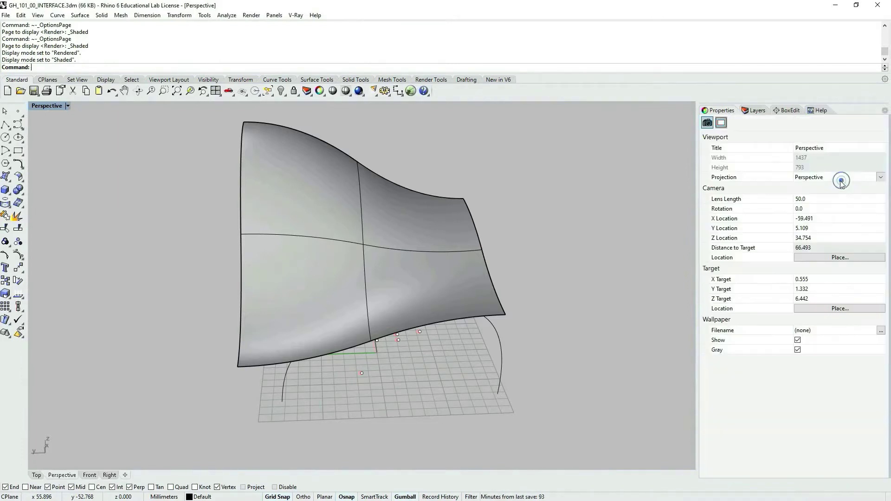
click(885, 110)
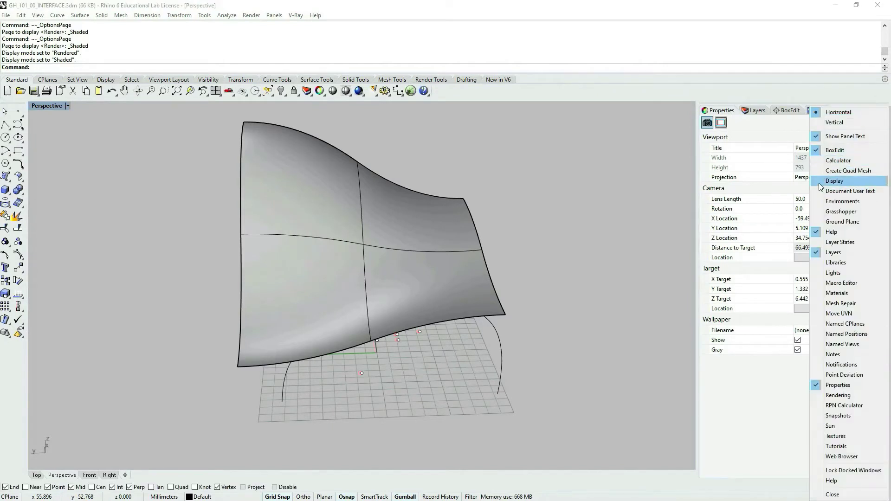
click(834, 181)
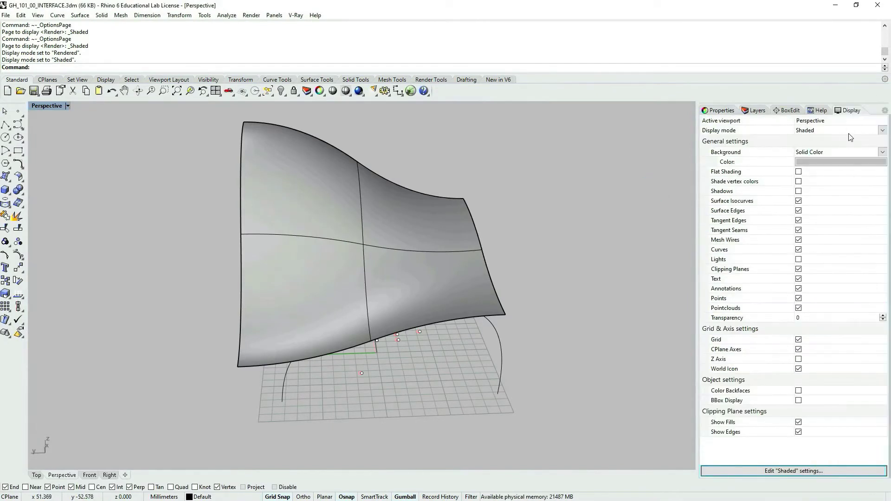
right_drag(397, 332, 419, 263)
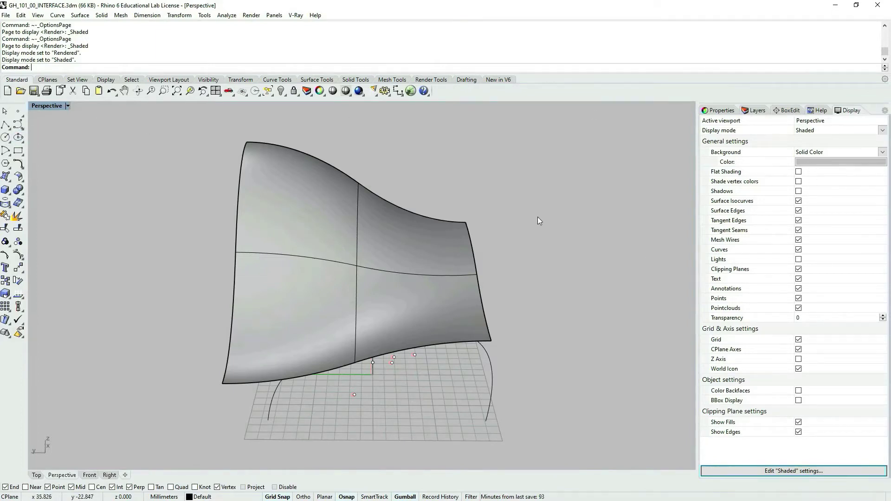
click(67, 106)
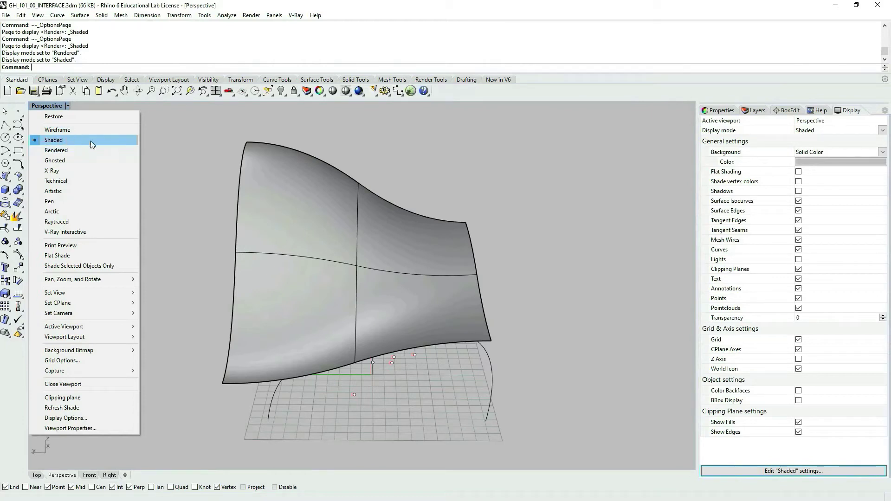
click(418, 161)
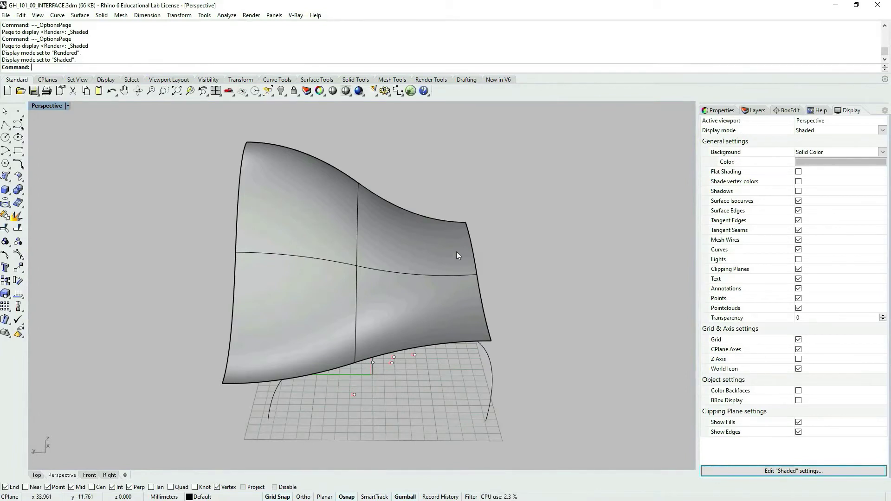
Switch the surface isocurves and surface edges off in the Shaded display, and restore both.
click(798, 200)
click(798, 201)
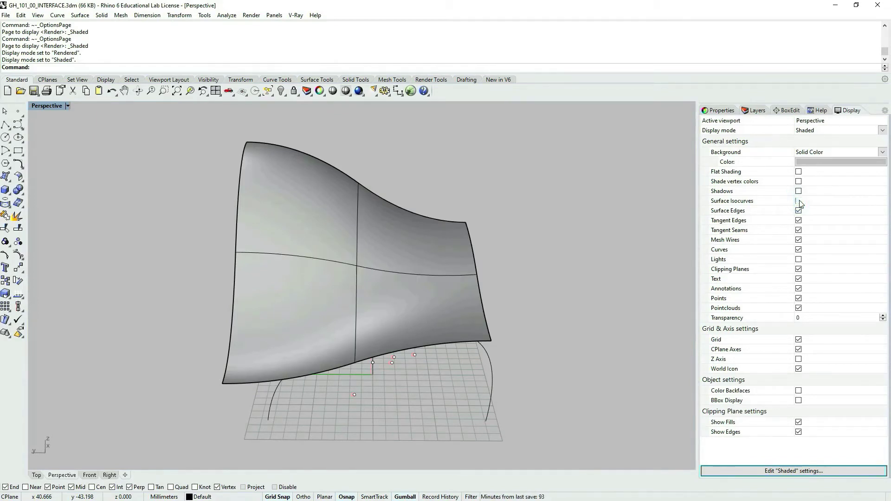
click(798, 211)
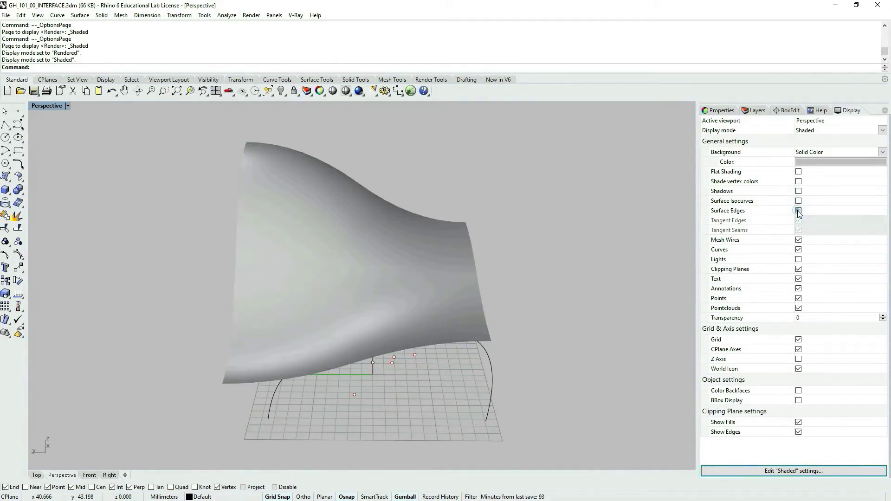
click(798, 211)
click(799, 201)
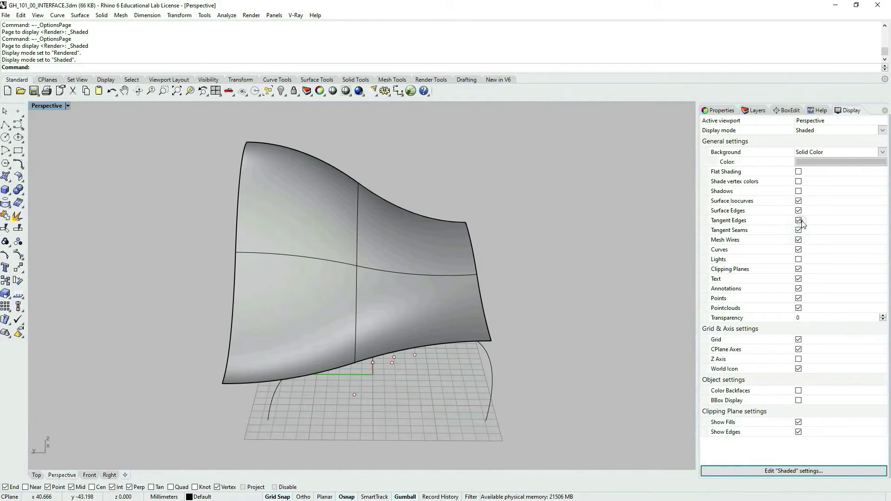
Switch the tangent edges and the mesh wires off and back on in the Shaded display.
click(798, 221)
click(798, 220)
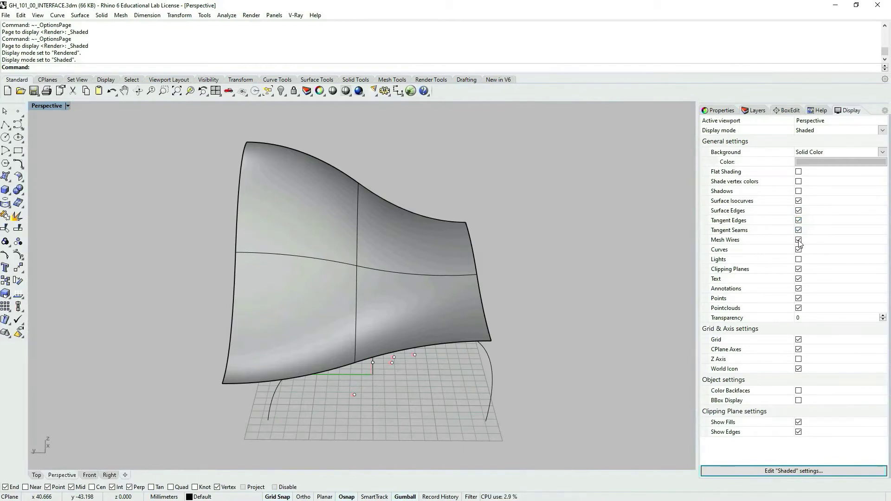
click(798, 240)
click(798, 239)
Toggle the visibility of curves in the Shaded display, leaving curves switched on.
click(799, 251)
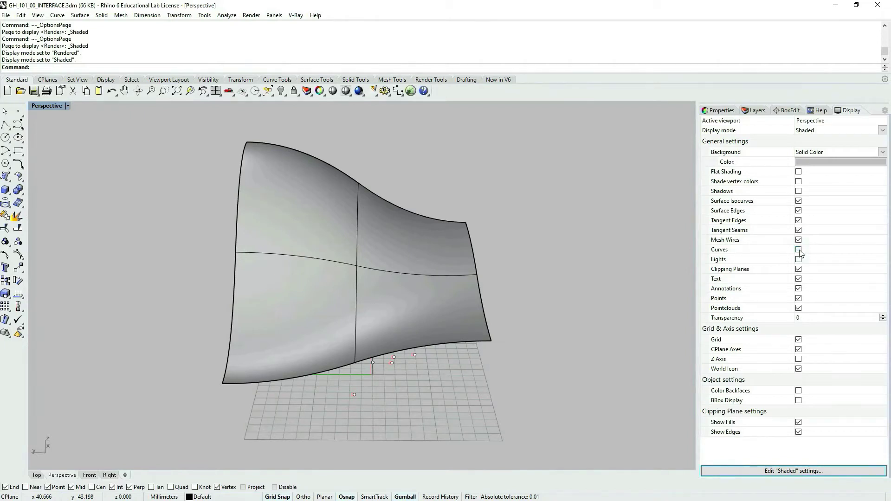
click(799, 250)
click(799, 251)
click(798, 250)
right_drag(402, 288, 573, 285)
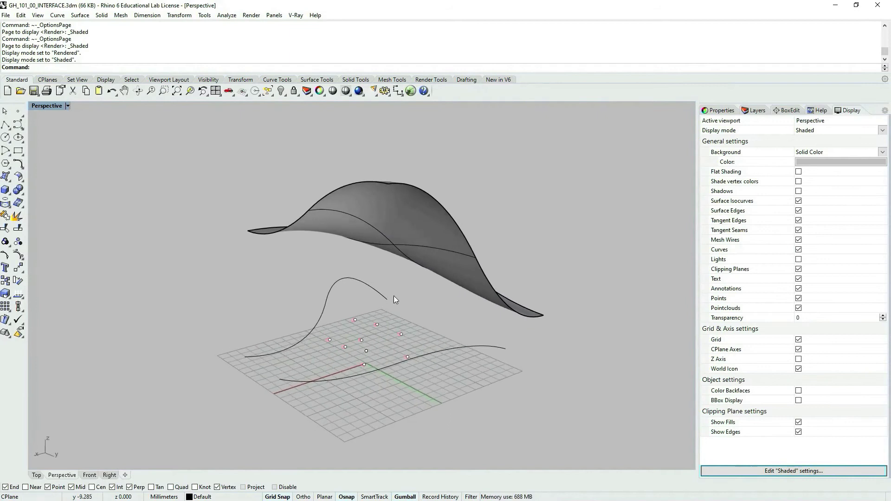
right_drag(393, 296, 533, 261)
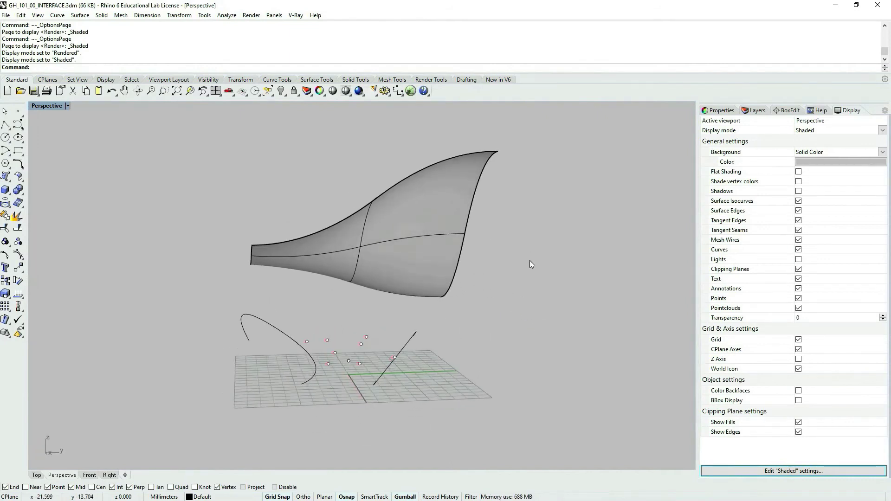
Switch the Perspective viewport to Rendered display and turn its curves off and back on.
click(68, 105)
click(66, 149)
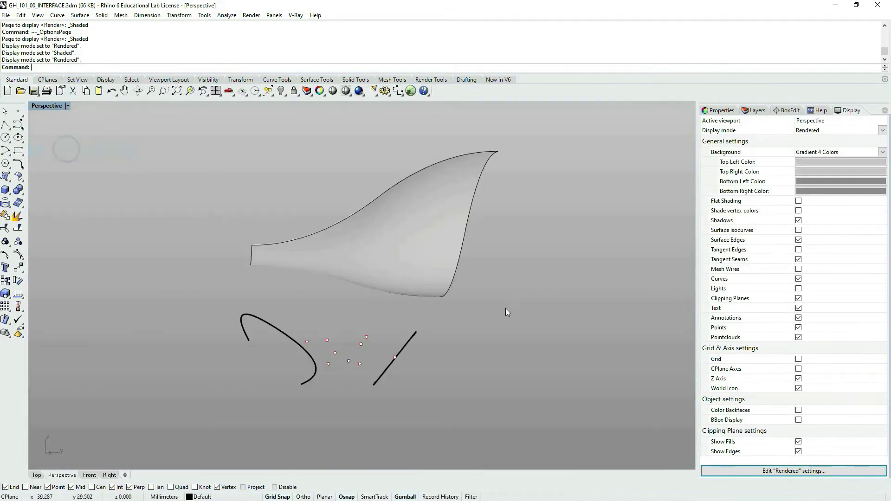
click(798, 279)
right_drag(441, 262, 413, 268)
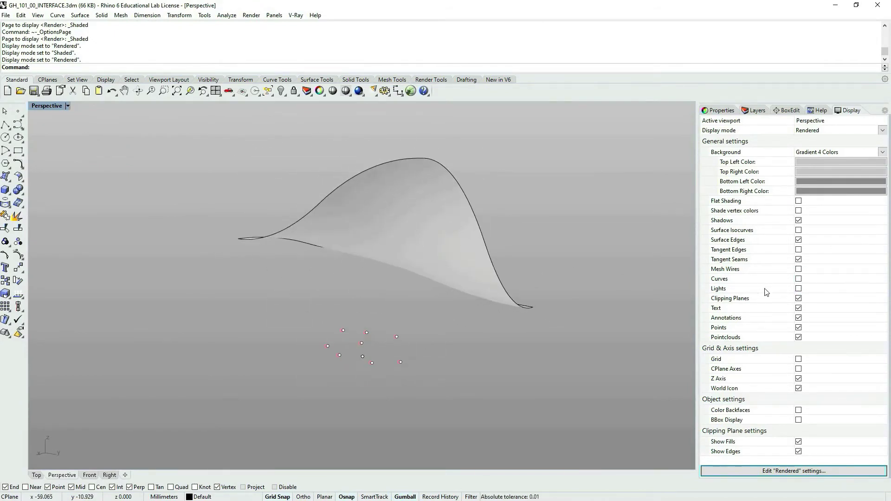
click(798, 279)
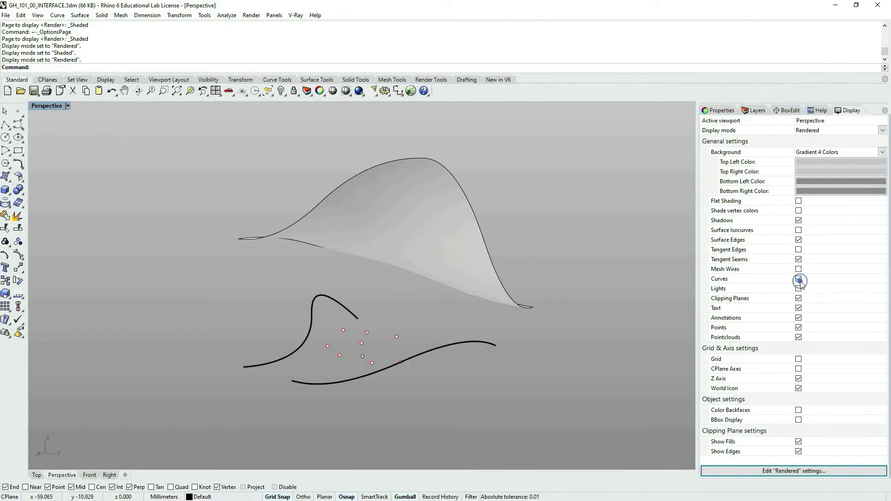
Toggle the visibility of points in the Rendered display, leaving points switched on.
click(798, 328)
click(799, 328)
click(799, 328)
click(798, 327)
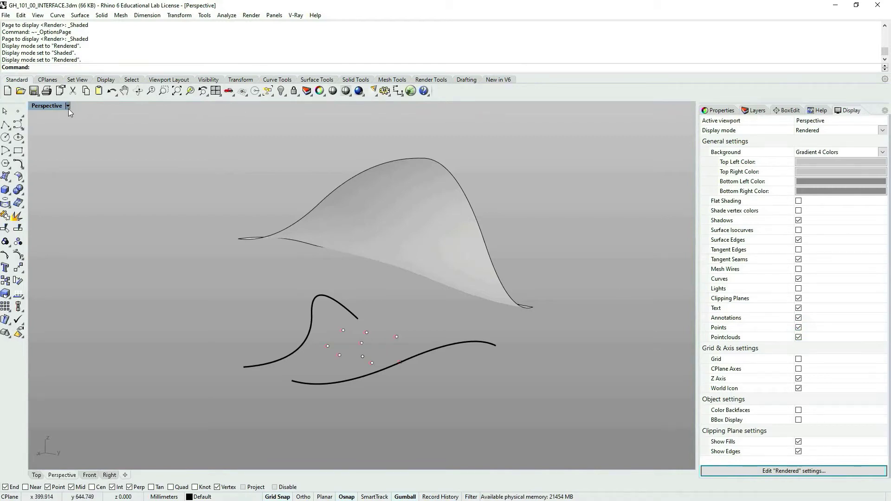
Return the Perspective viewport to the Shaded display mode.
click(69, 106)
click(53, 140)
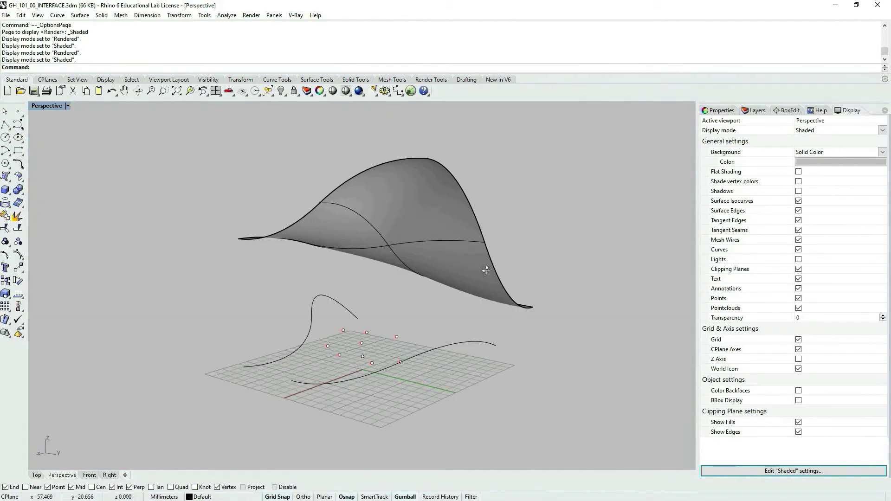
mouse_move(486, 270)
right_down()
mouse_move(450, 274)
mouse_move(491, 285)
right_up()
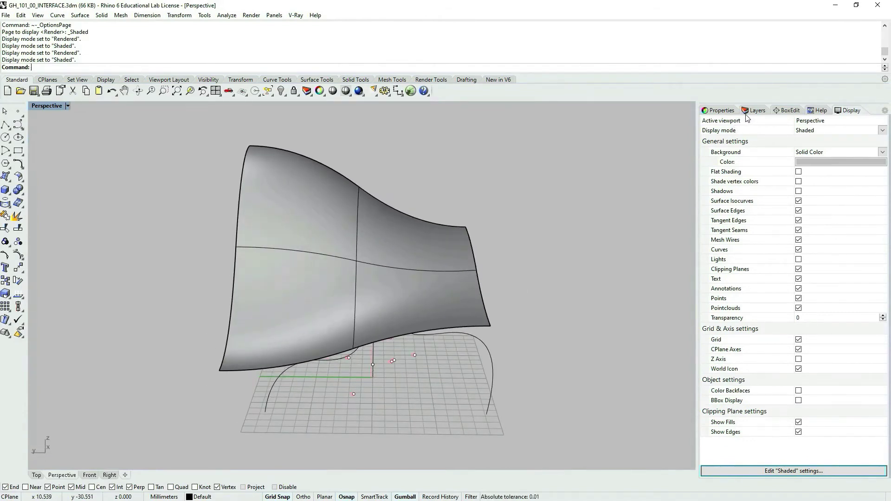
Show the Perspective viewport's properties and check the list of available panels without changing it.
click(721, 111)
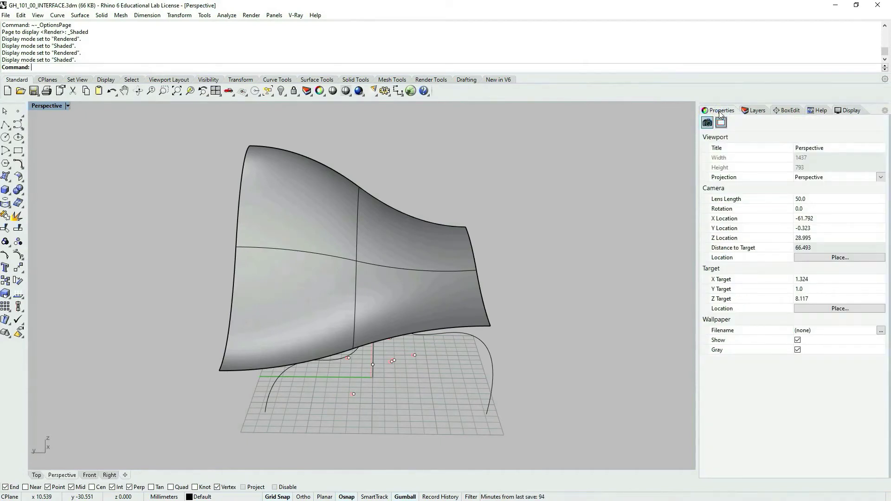
click(885, 110)
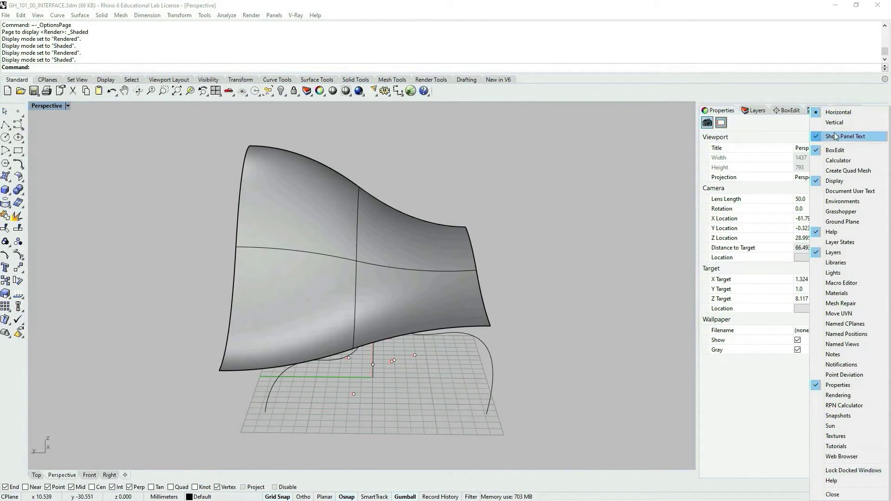
click(673, 142)
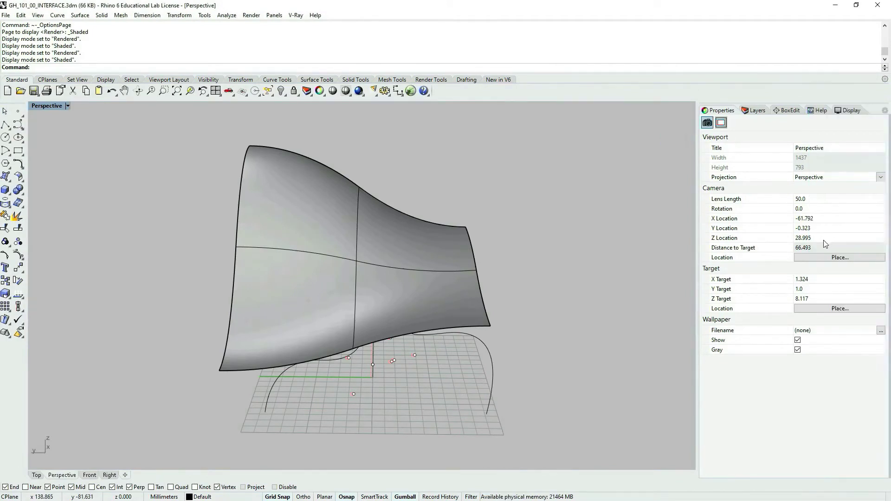
Try red, green, magenta and black as the display color of the surface.
click(338, 227)
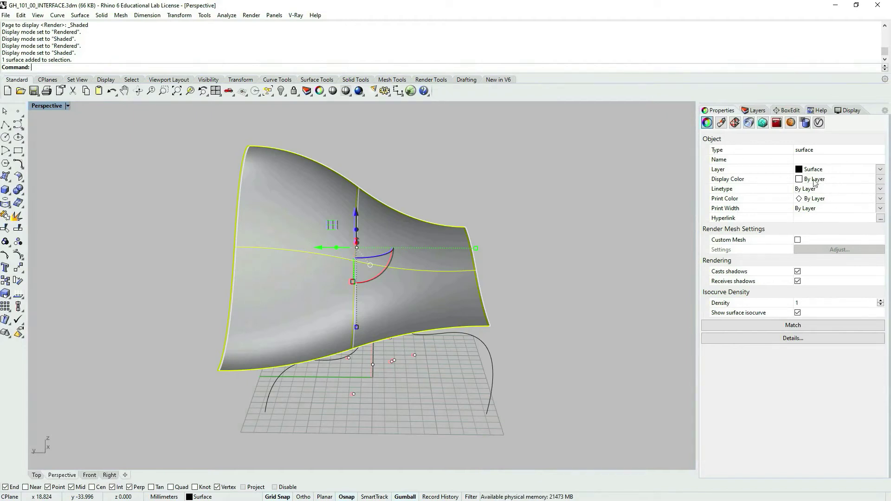
click(881, 179)
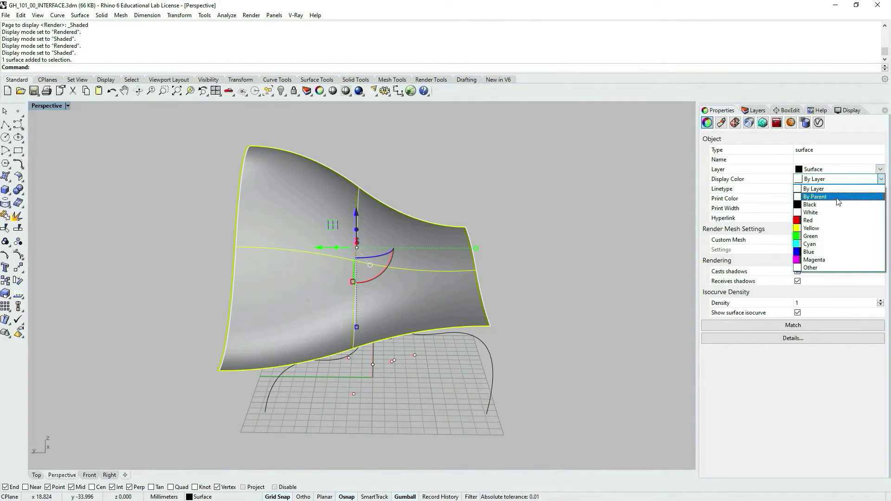
click(826, 220)
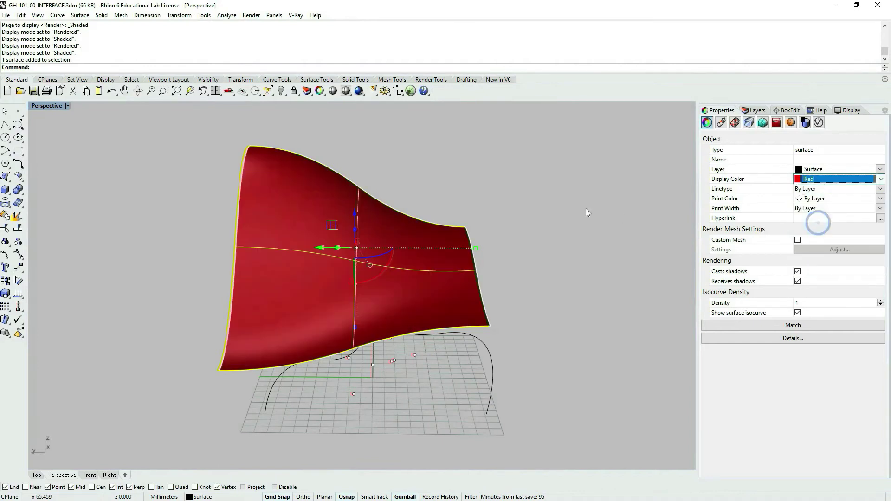
click(873, 181)
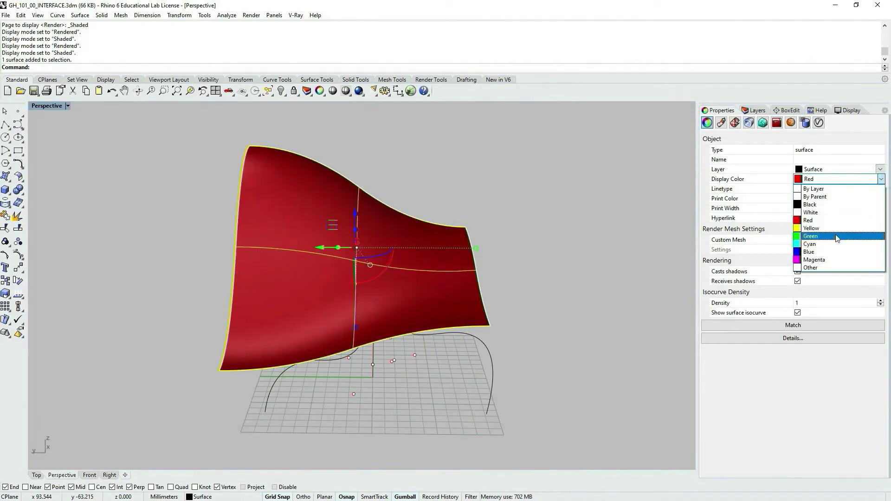
click(836, 237)
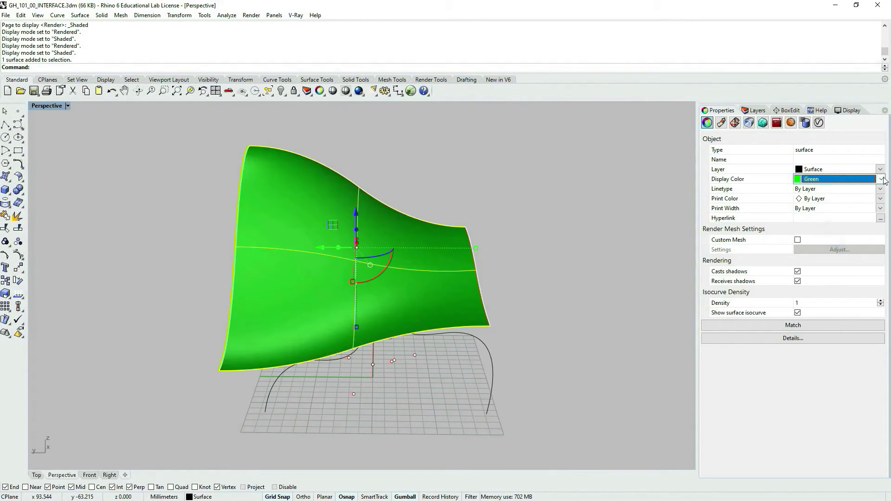
click(881, 179)
click(822, 259)
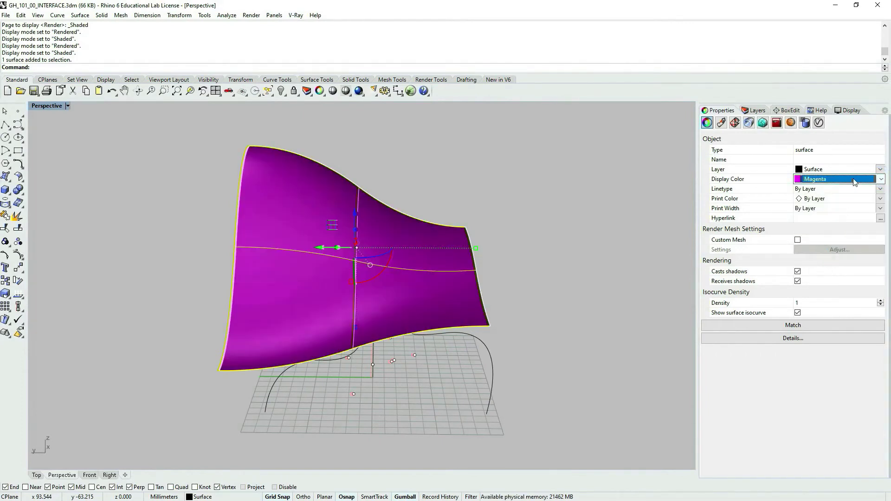
click(881, 180)
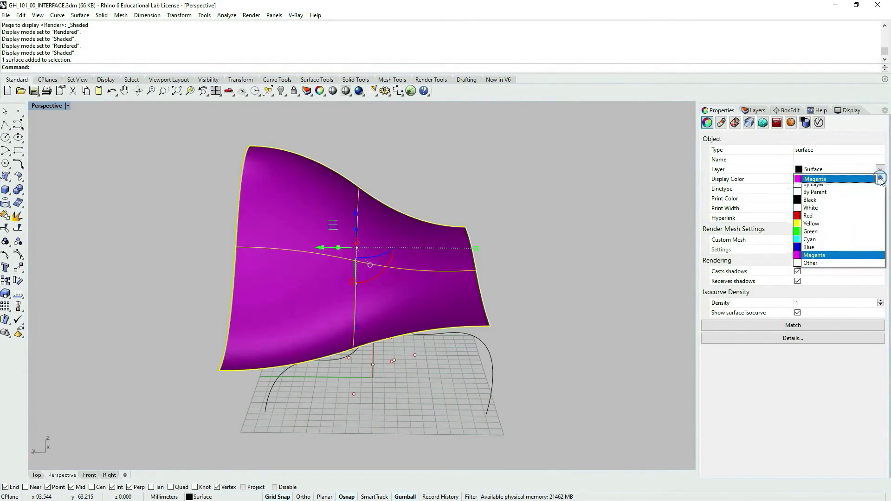
click(816, 200)
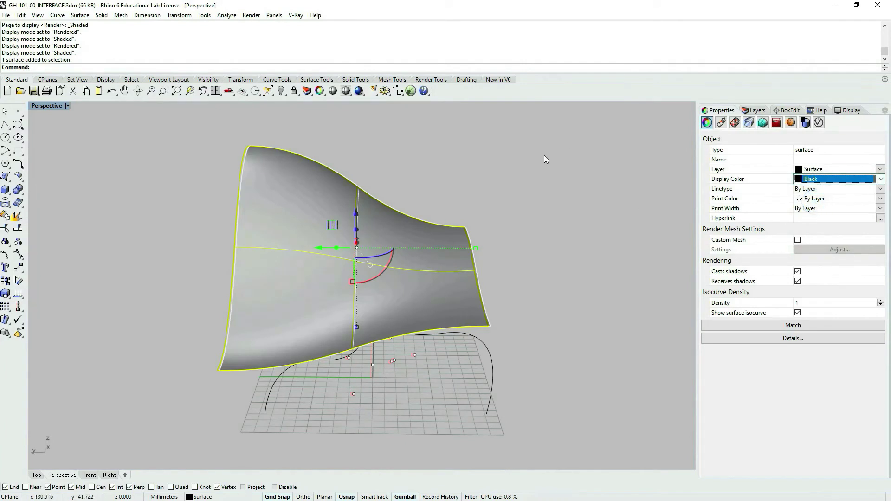
Set the surface's display color back to By Layer and deselect the surface.
click(881, 179)
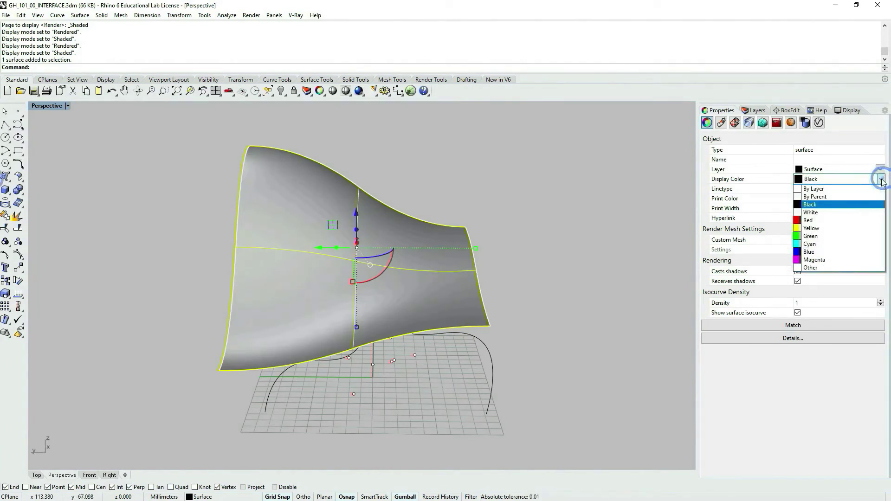
click(833, 192)
click(589, 181)
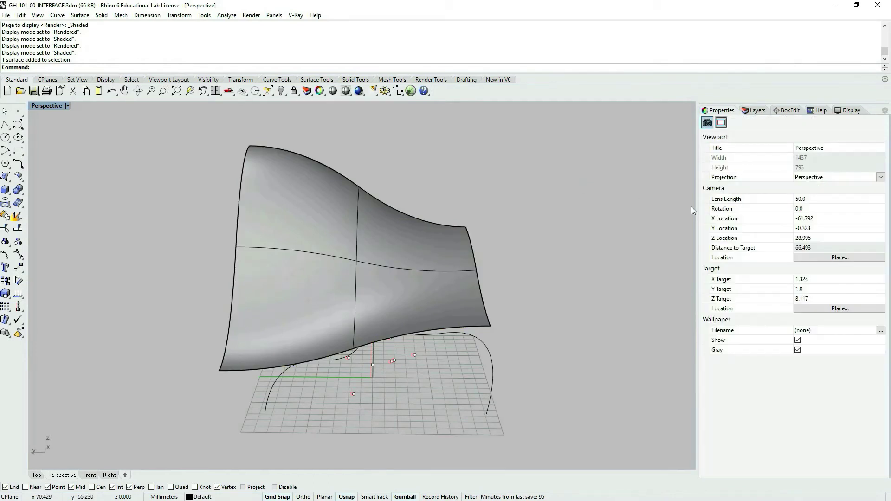
mouse_move(321, 273)
right_down()
mouse_move(312, 275)
mouse_move(320, 267)
right_up()
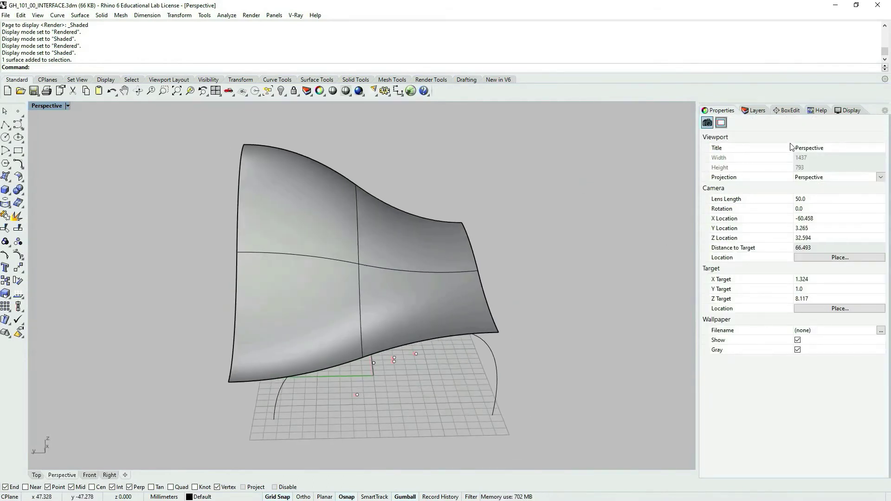
Give the Shaded display a Solid Color background in white and inspect the model against it.
click(851, 111)
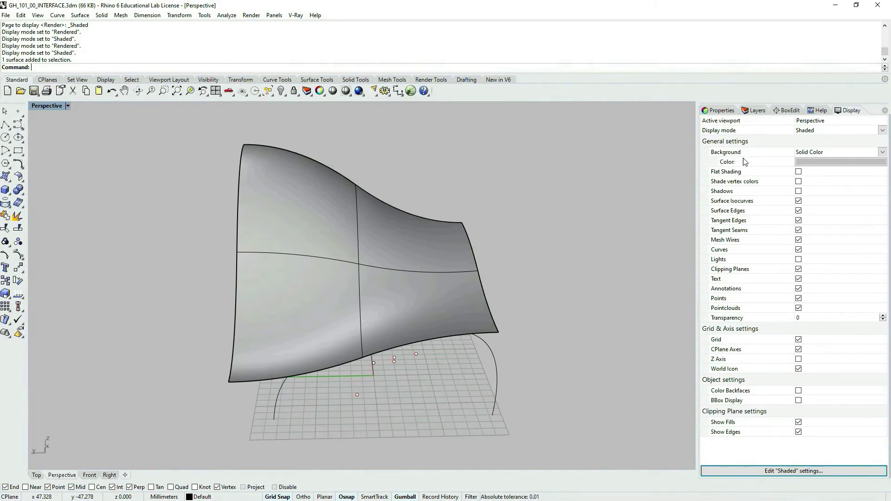
click(883, 153)
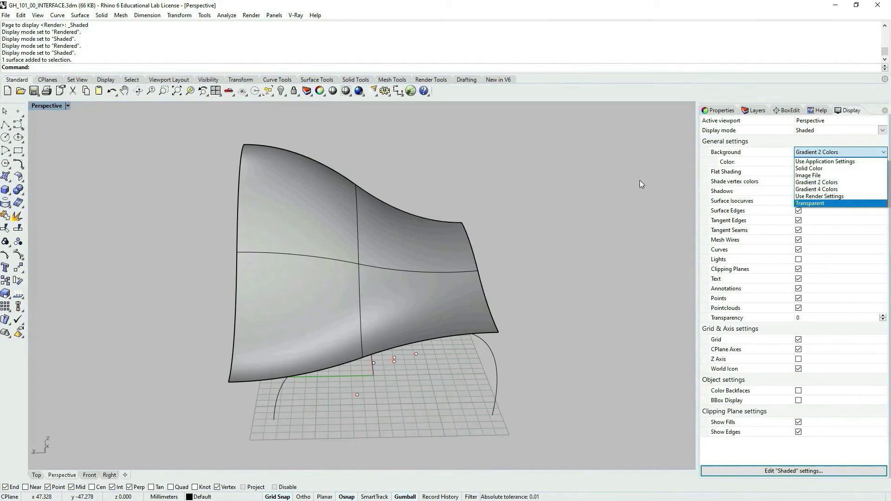
click(809, 168)
click(816, 161)
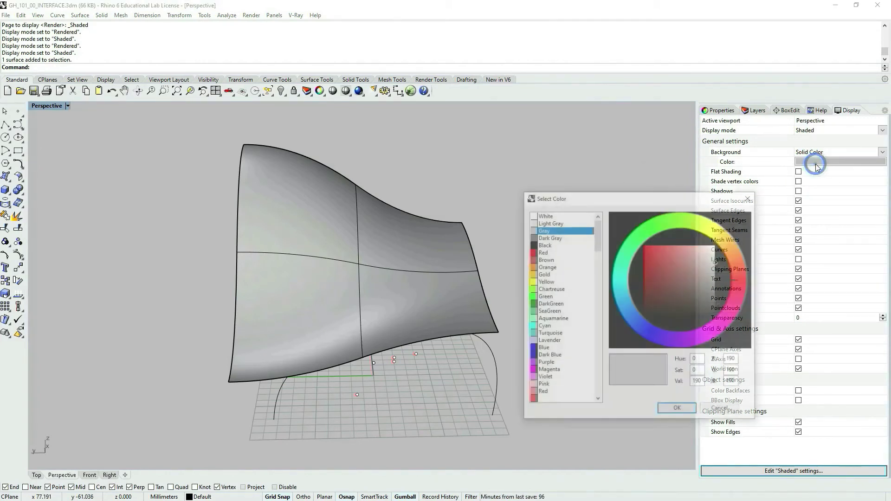
click(546, 216)
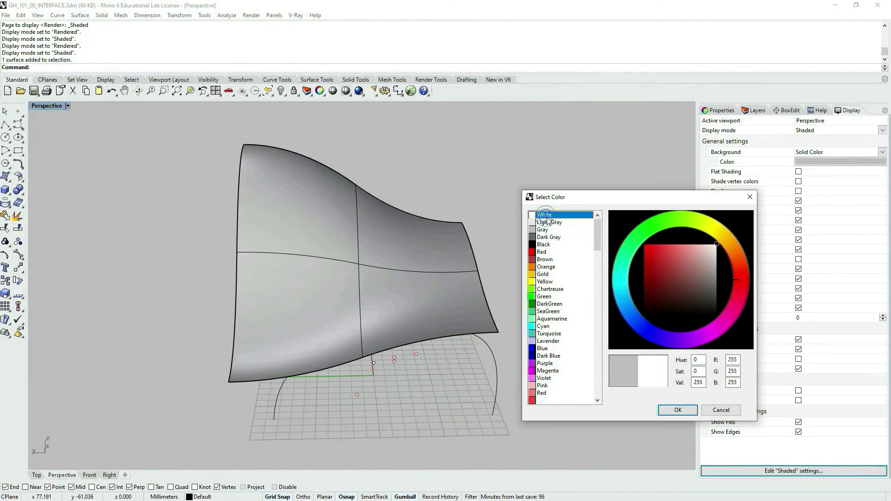
click(678, 410)
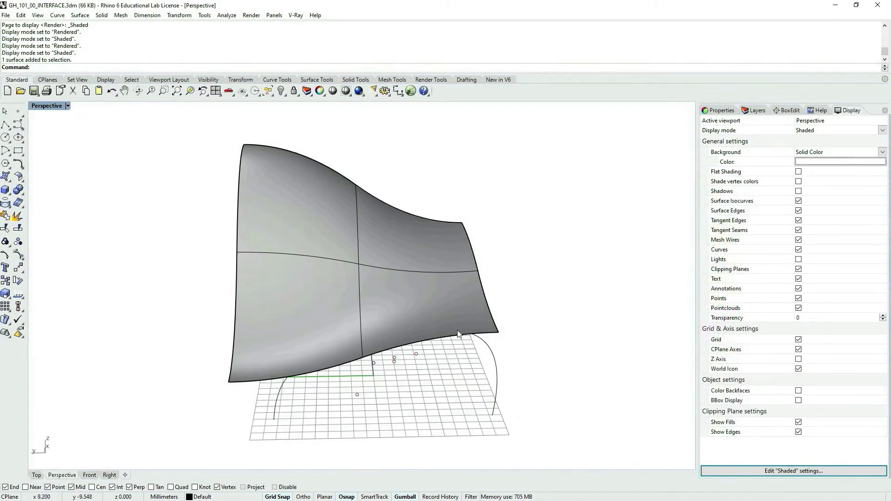
right_drag(397, 326, 397, 305)
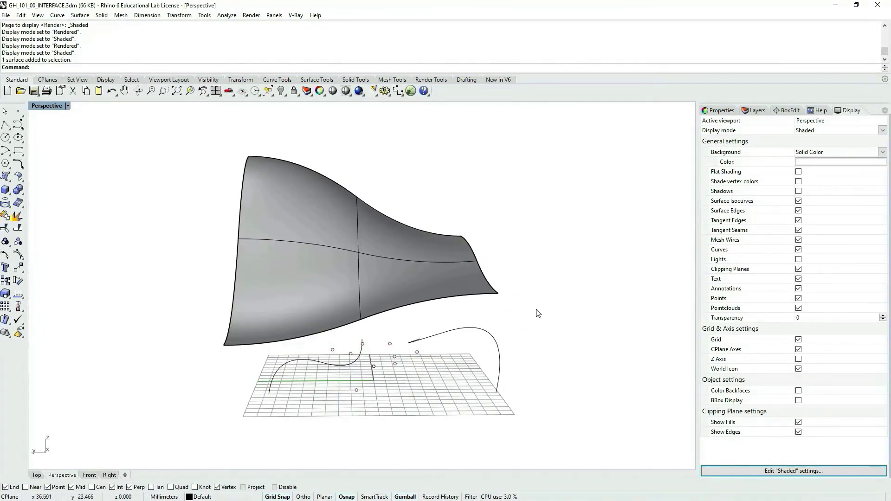
right_drag(501, 304, 303, 249)
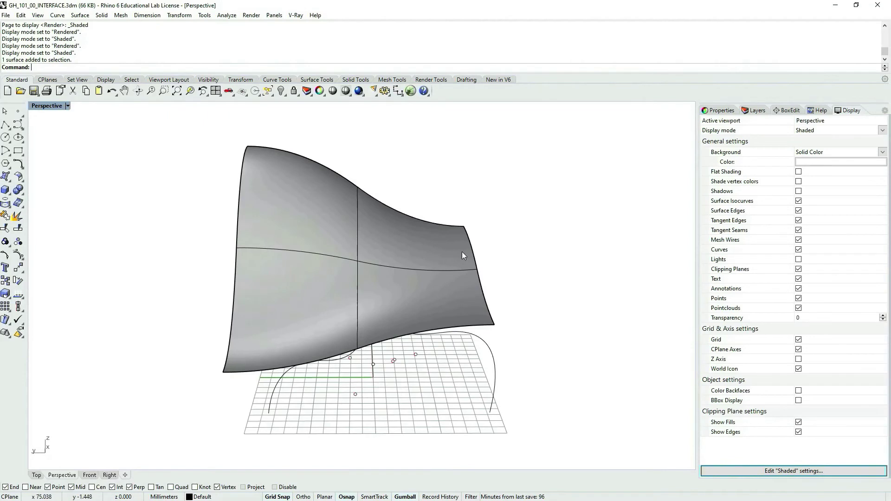
Change the Shaded display's solid background color to Aquamarine.
click(810, 165)
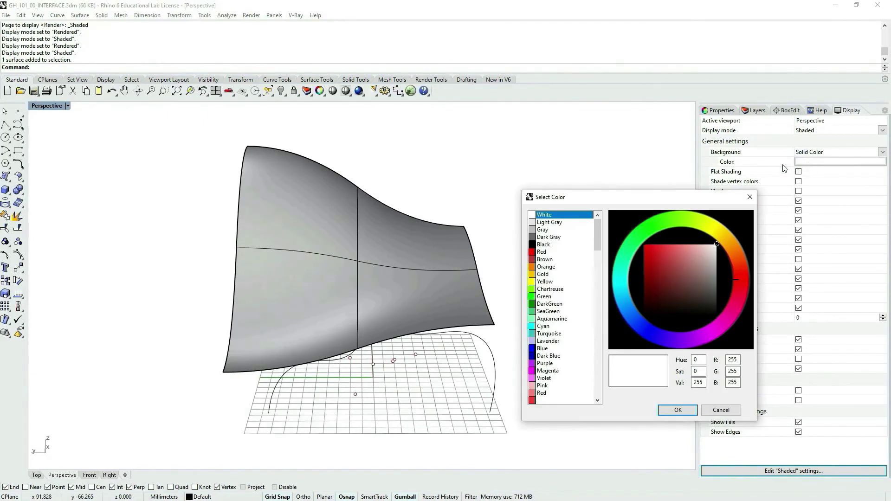
click(543, 297)
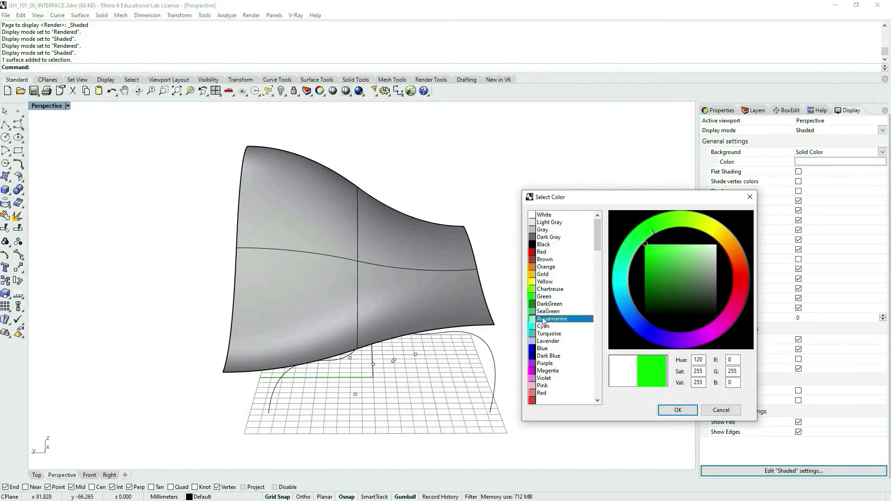
click(551, 319)
click(678, 411)
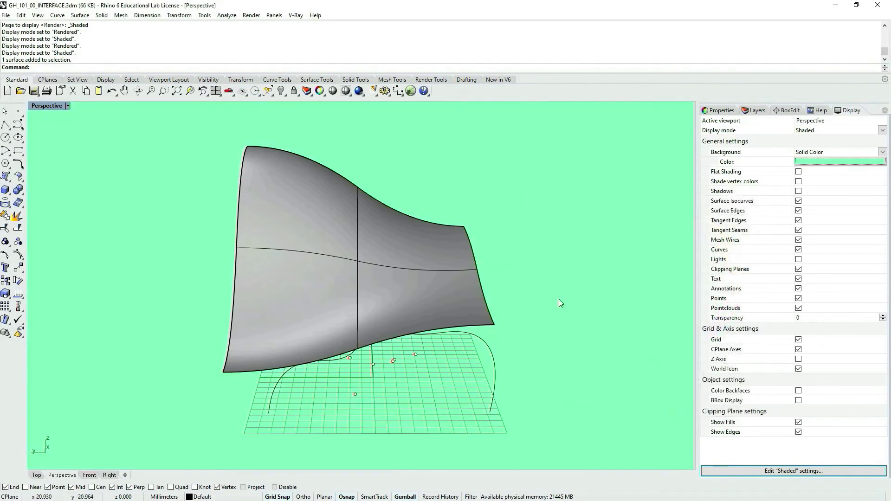
right_drag(559, 299, 524, 297)
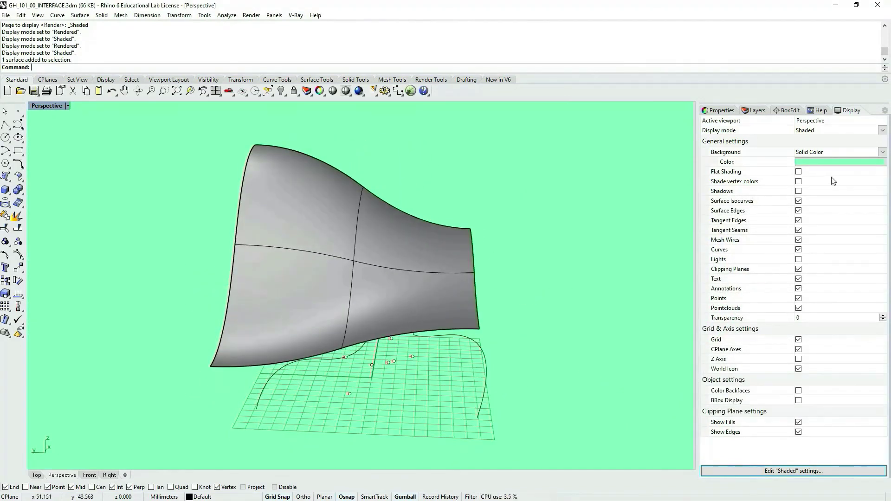
Set the Shaded display's solid background color to Gray.
click(819, 163)
click(543, 230)
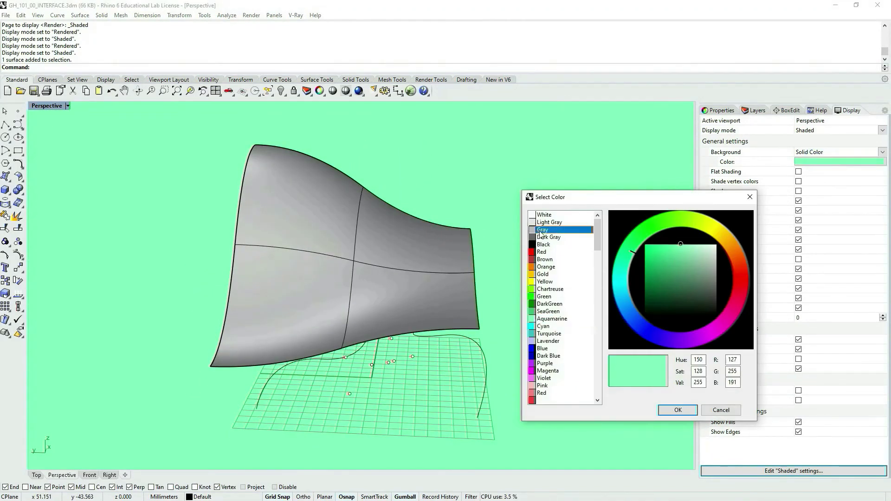
click(678, 410)
right_drag(382, 280, 402, 281)
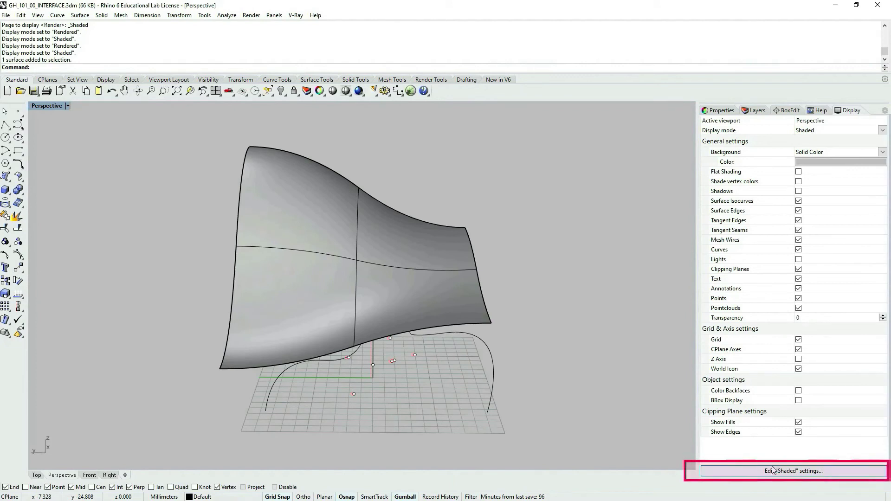
Open the full options of the Shaded display mode for review and close them unchanged.
click(798, 471)
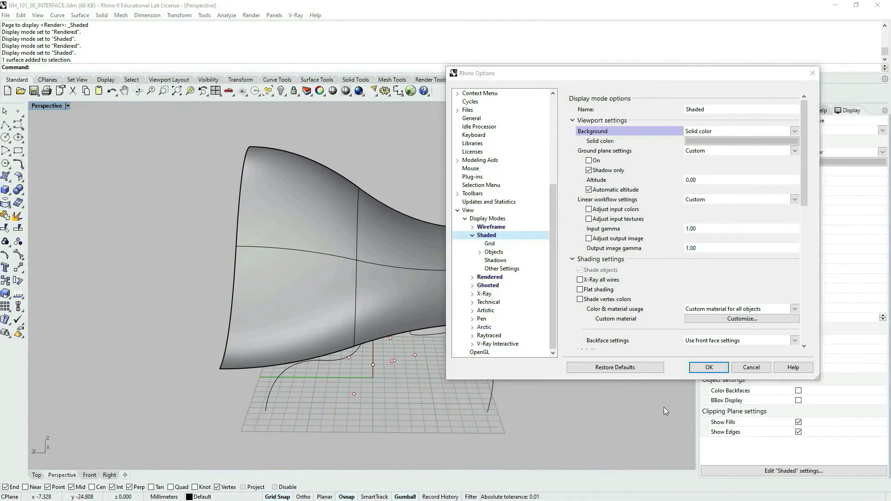
click(714, 367)
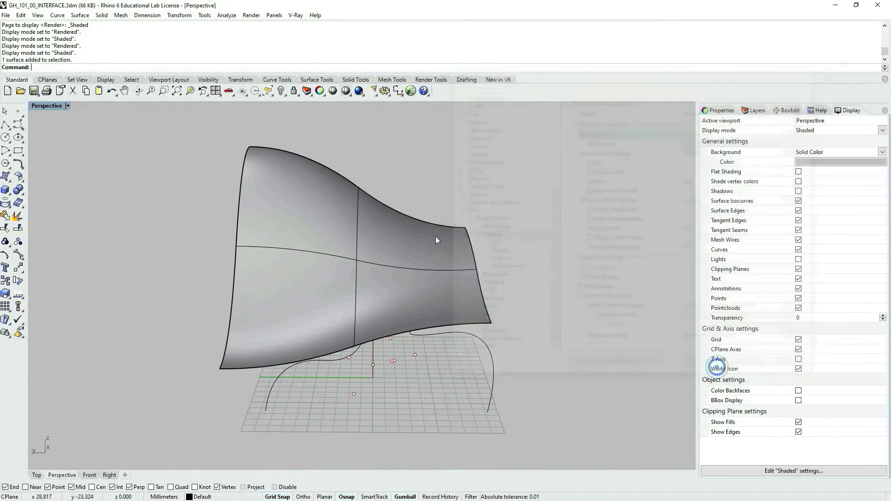
Open the display options from the Perspective viewport and show the list of display modes under the View settings.
click(67, 106)
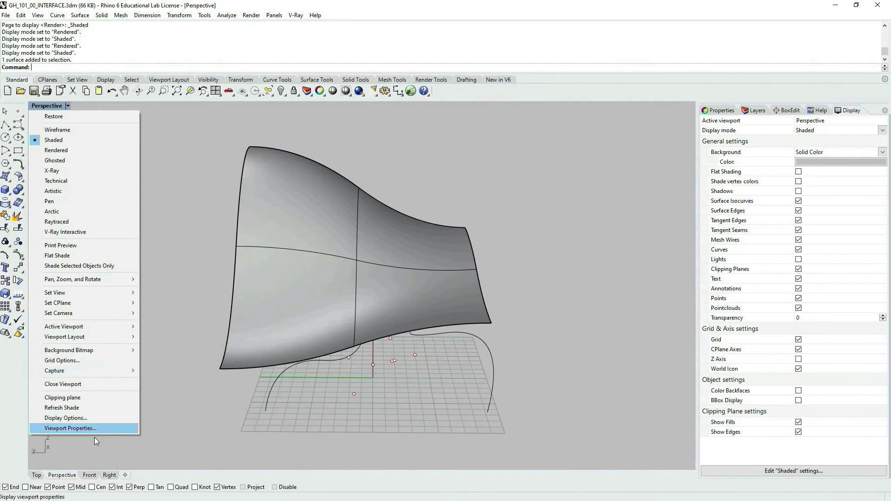
click(70, 418)
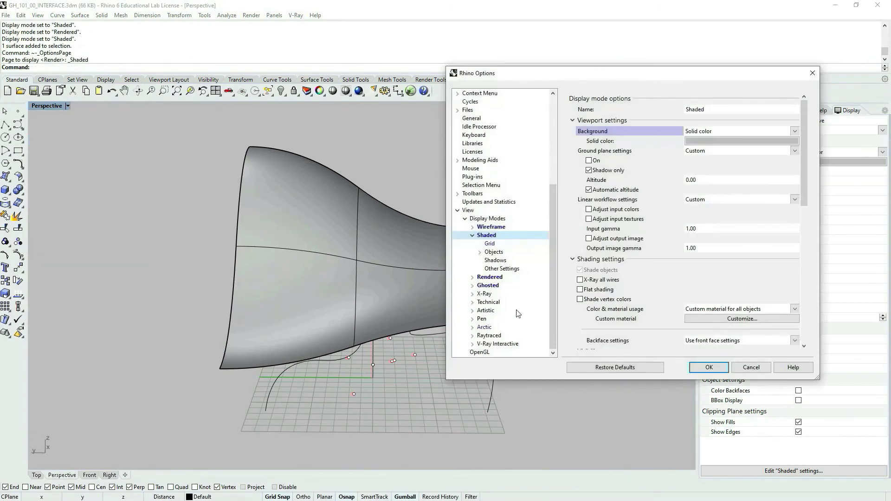
click(473, 236)
click(472, 236)
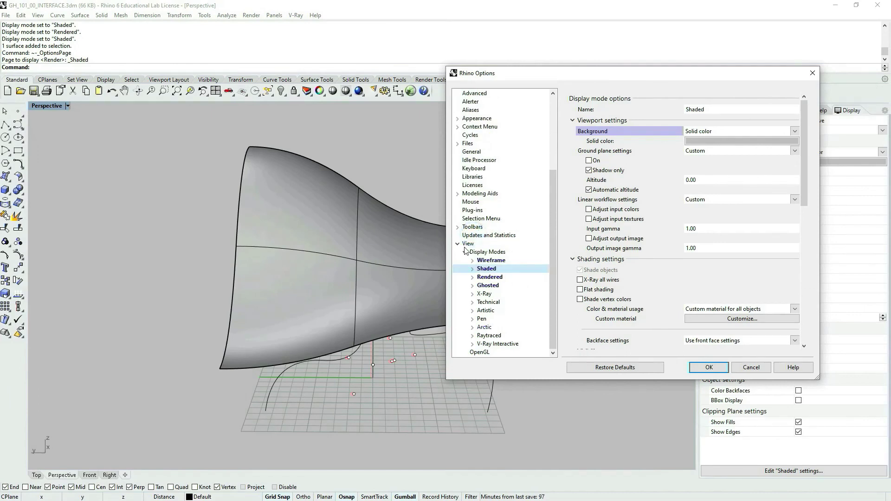
click(458, 244)
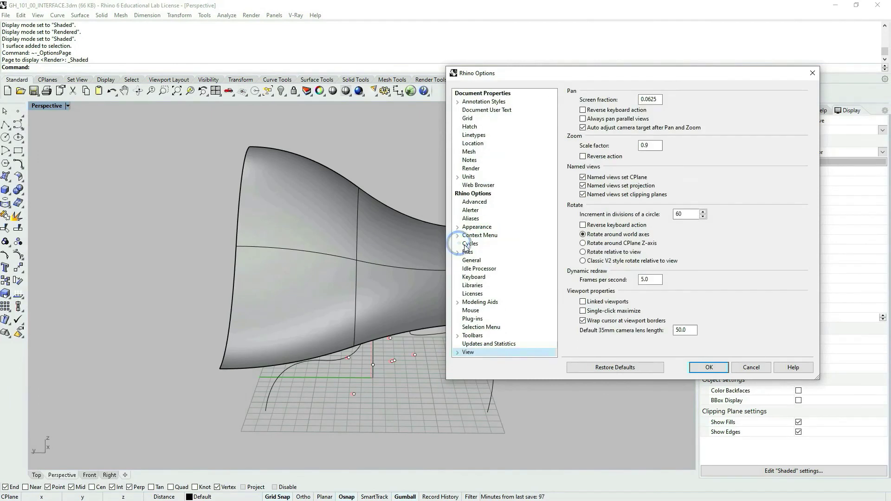
click(458, 352)
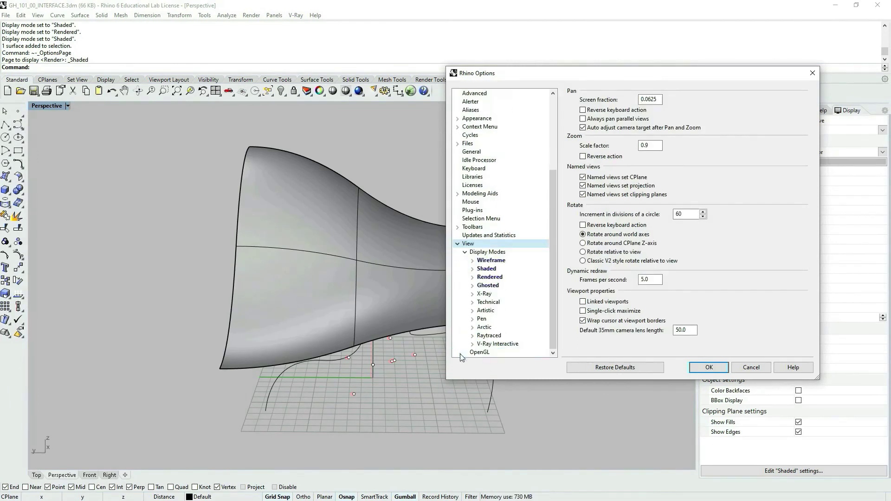
Open the Shaded display mode's object settings and bring up its curve settings.
click(487, 270)
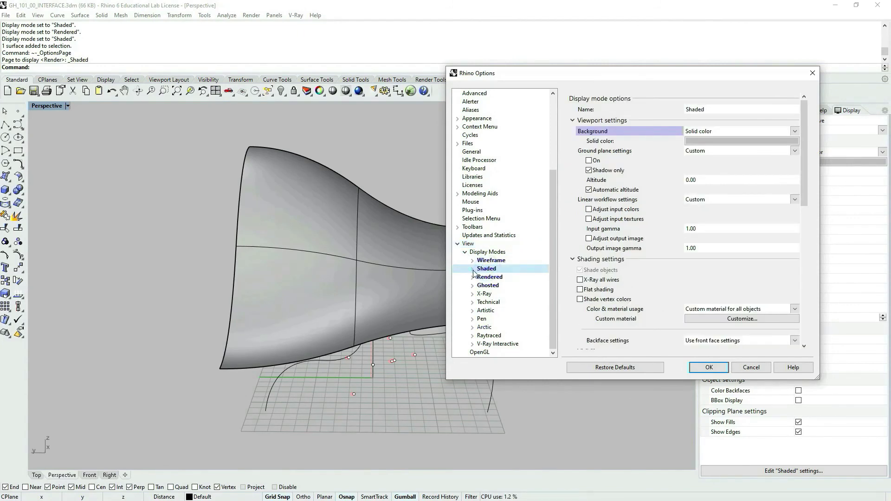
click(472, 269)
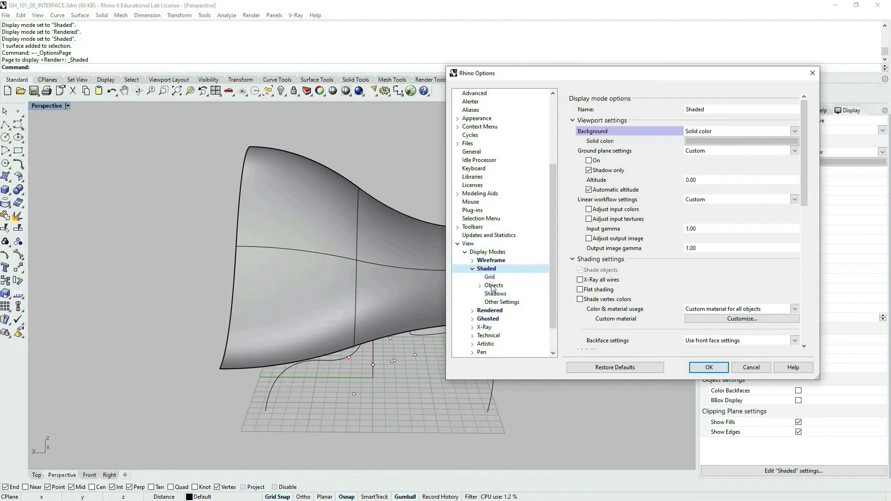
click(480, 286)
click(494, 286)
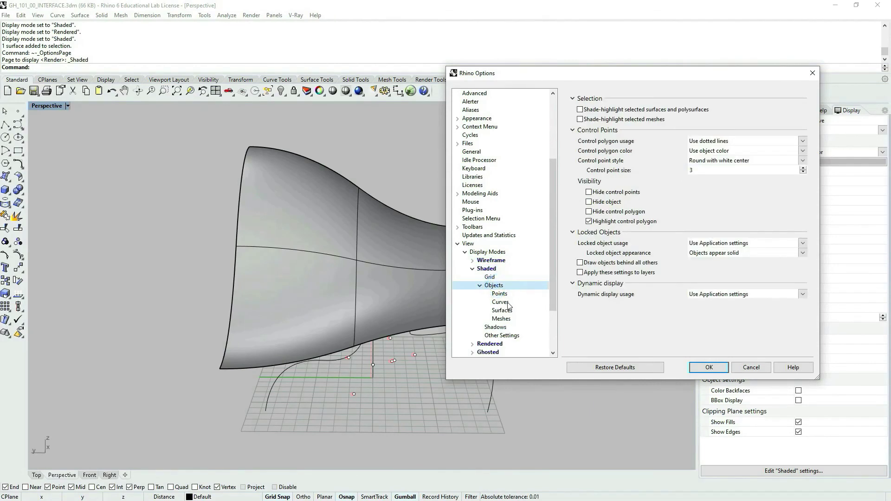
click(506, 303)
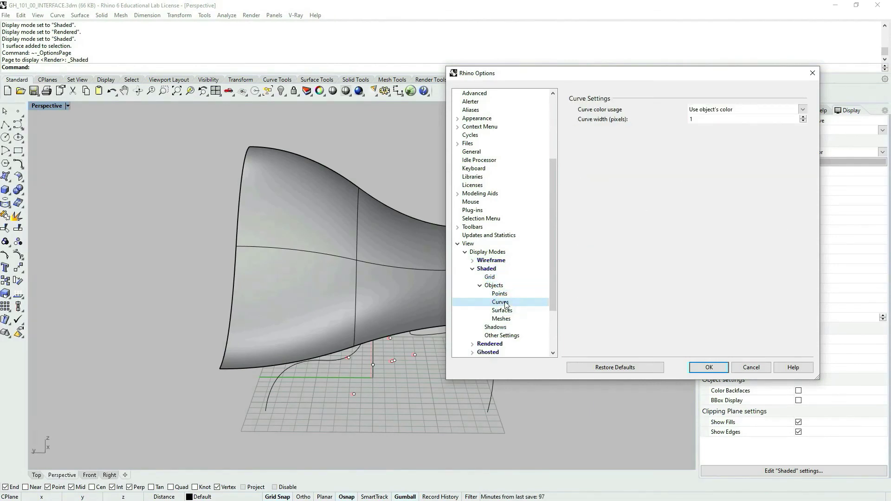
Move the options dialog clear of the model and raise the Shaded mode's curve width past 4 pixels to preview thicker curves.
drag(622, 76, 661, 40)
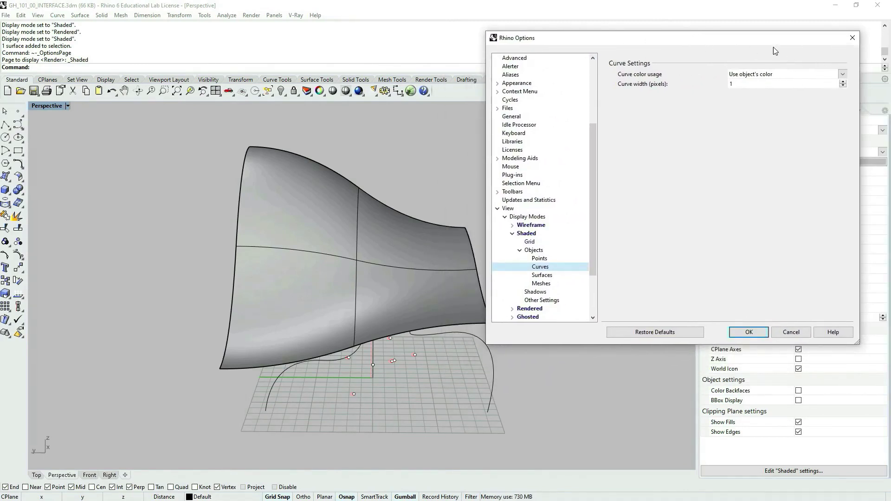
drag(747, 38, 759, 26)
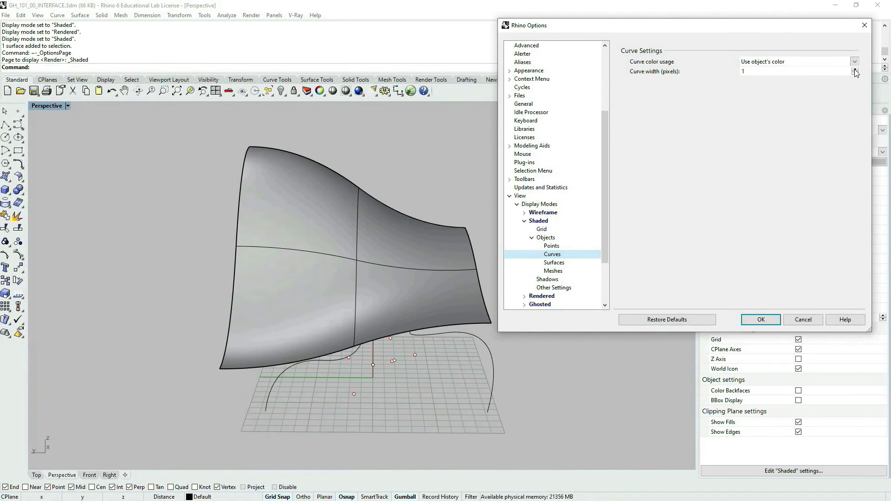
click(854, 70)
click(855, 69)
click(855, 70)
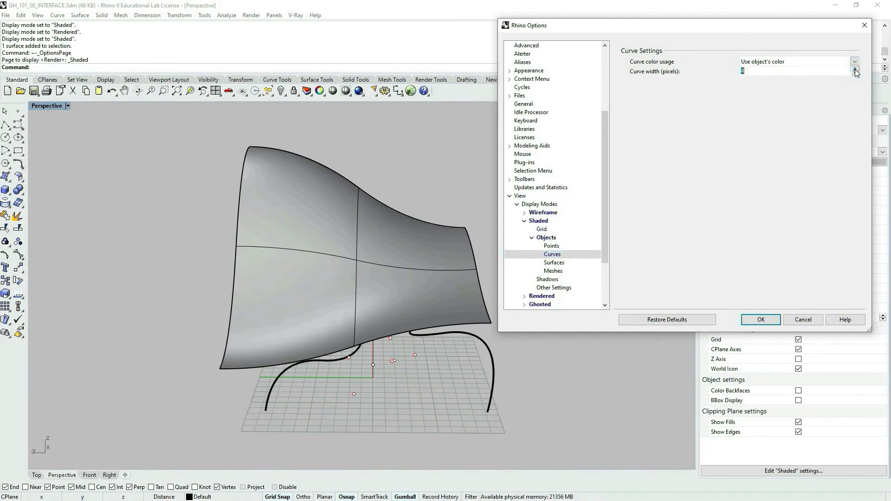
click(855, 69)
click(855, 70)
click(854, 70)
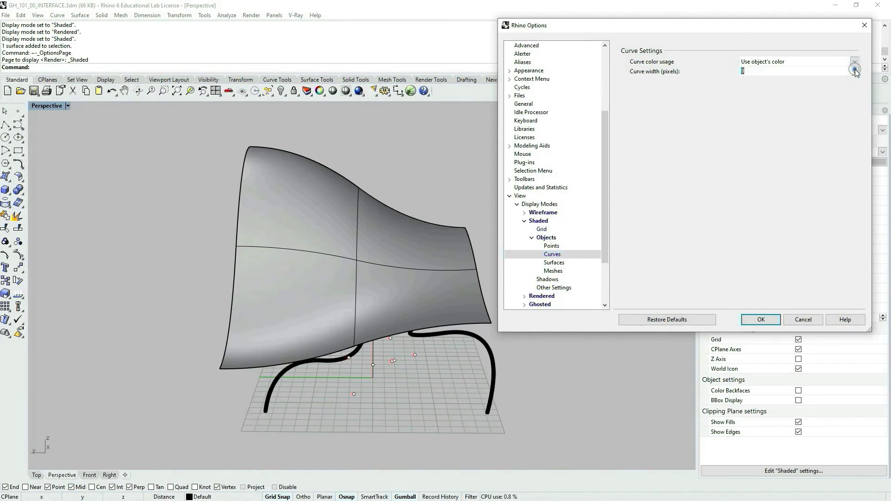
click(854, 68)
click(855, 69)
click(854, 69)
Set the Shaded mode's curve width back to 1 pixel.
click(855, 74)
click(855, 74)
click(856, 74)
click(855, 74)
click(855, 74)
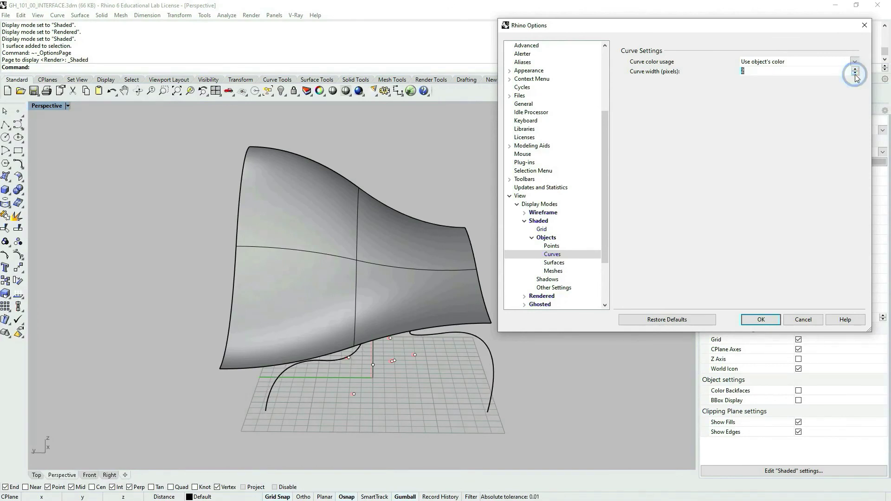
click(856, 73)
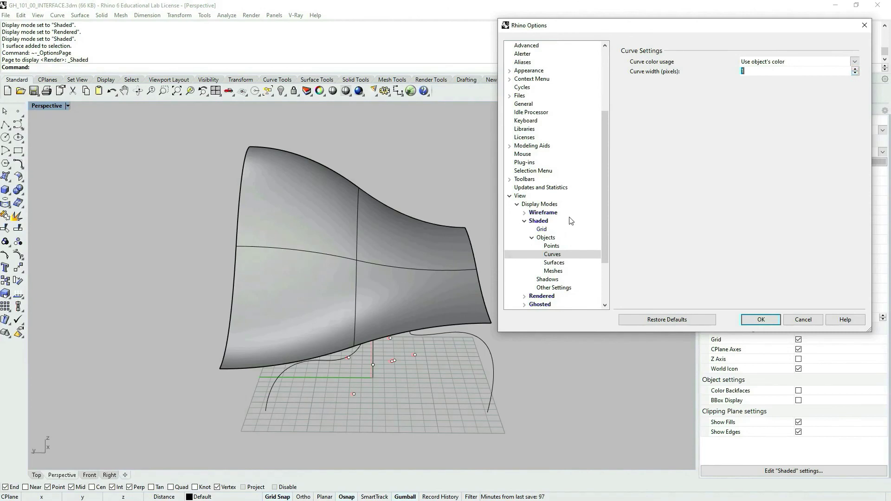
Review the Shaded mode's surface and mesh settings and the general View settings, and close the options with OK.
click(554, 263)
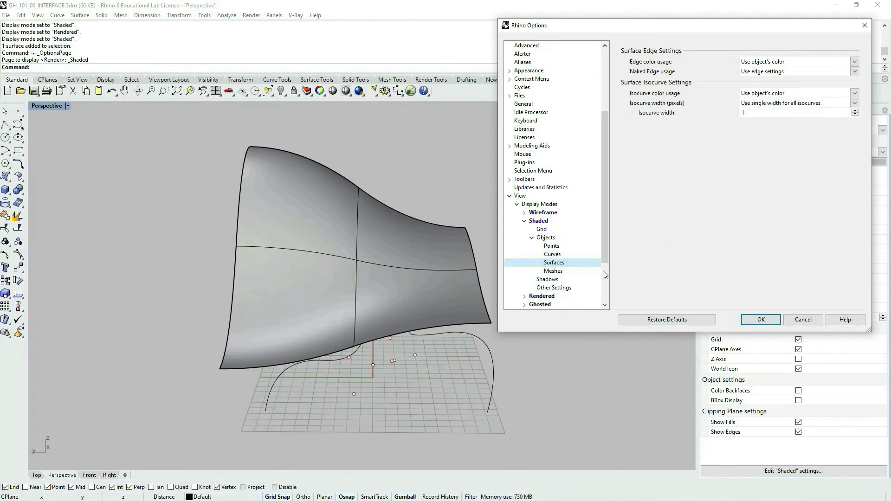
click(557, 272)
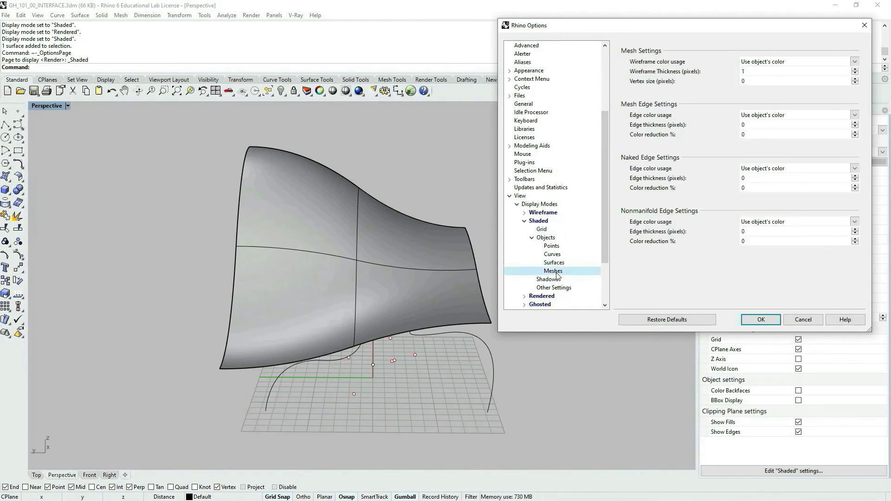
click(537, 206)
click(522, 197)
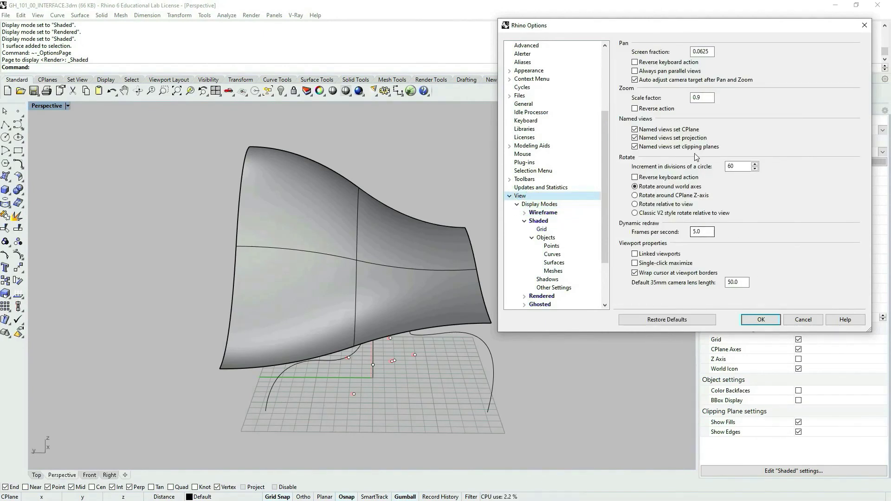
click(751, 322)
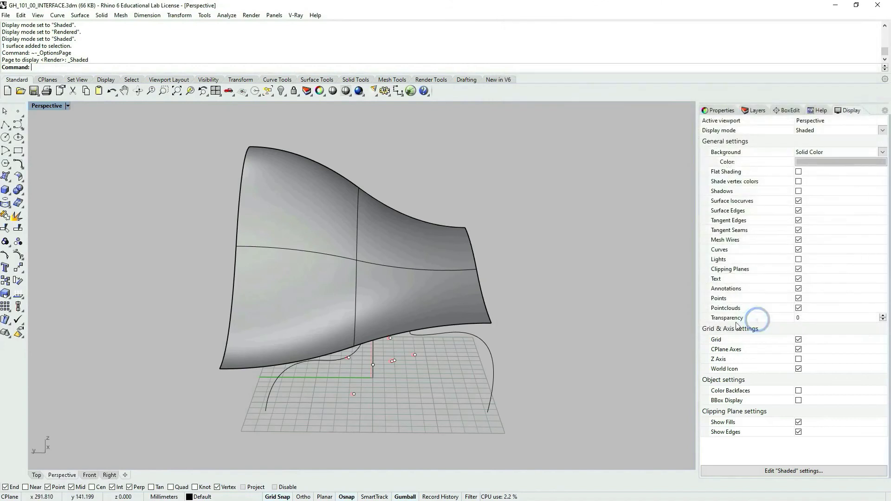